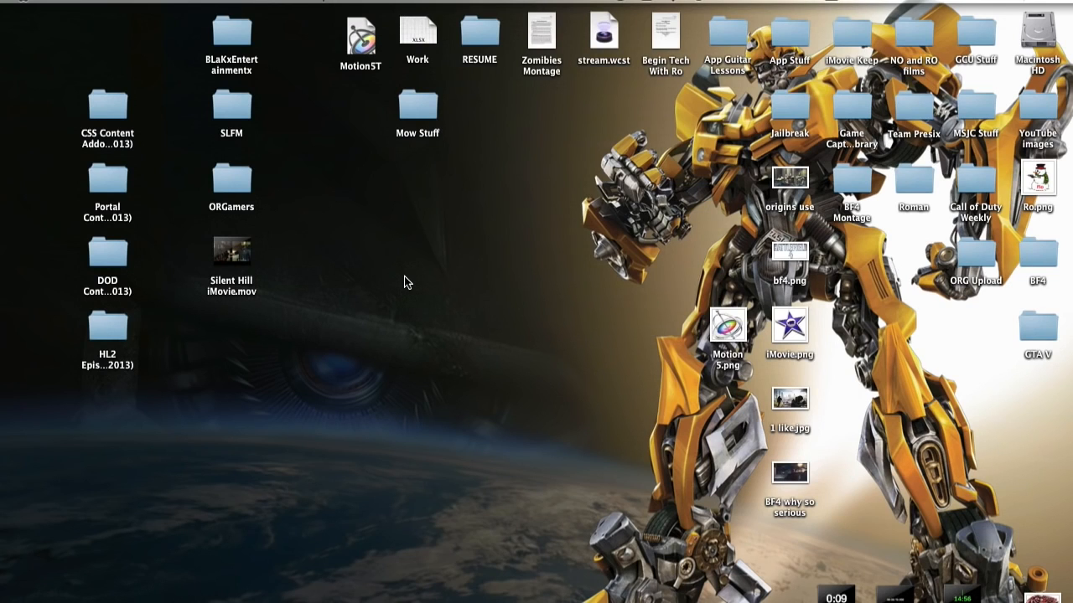
# Switch to Chrome and search YouTube for "count down timer"
pyautogui.moveTo(3, 267)
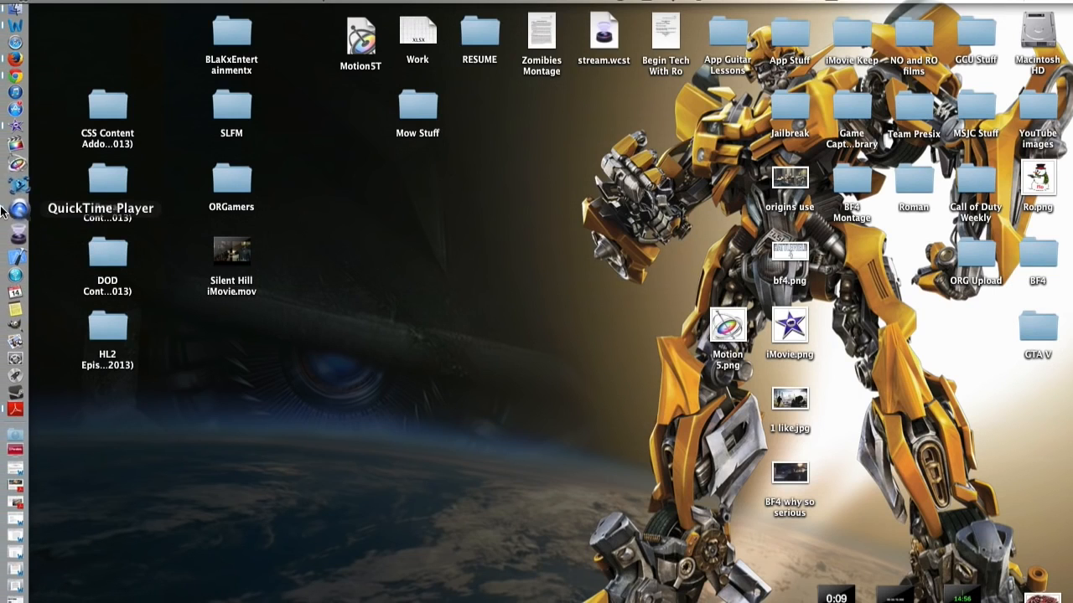
pyautogui.click(17, 84)
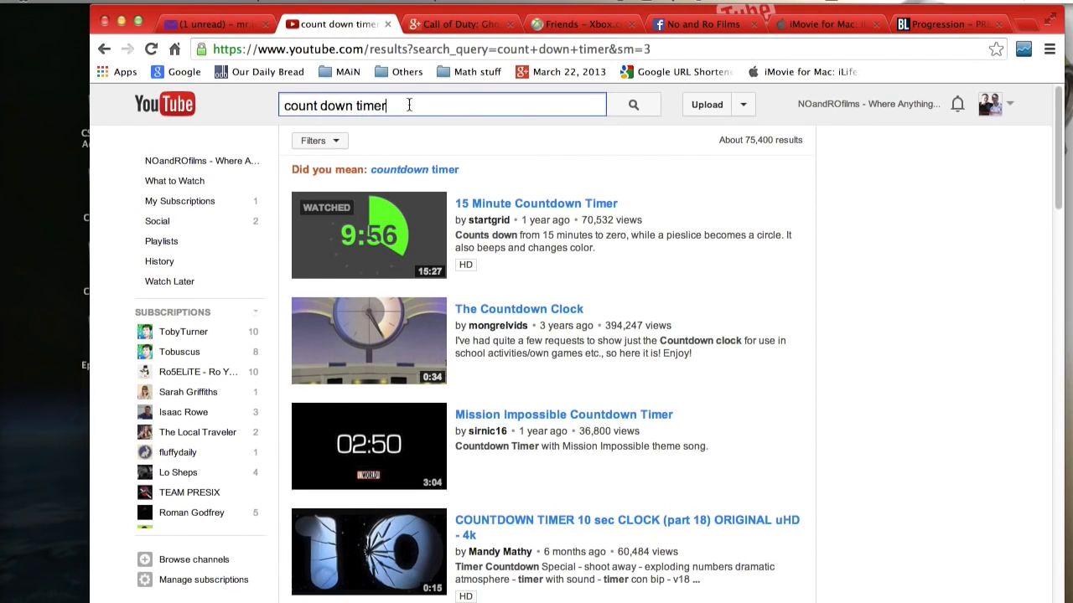
pyautogui.press('Return')
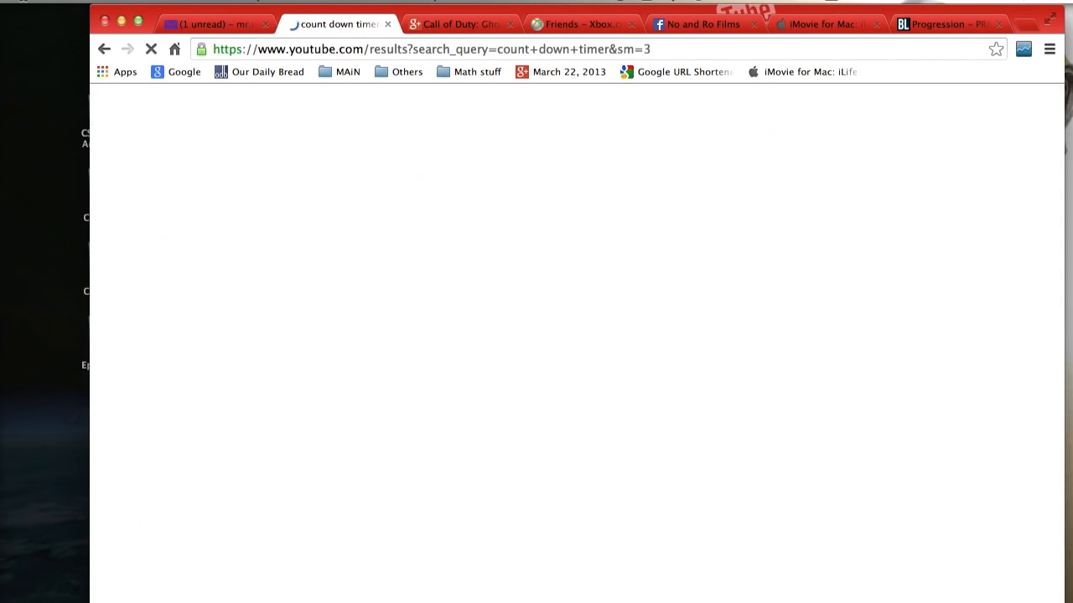
# Look through the YouTube results for a suitable countdown timer video
pyautogui.scroll(-5, 515, 289)
pyautogui.scroll(-3, 511, 352)
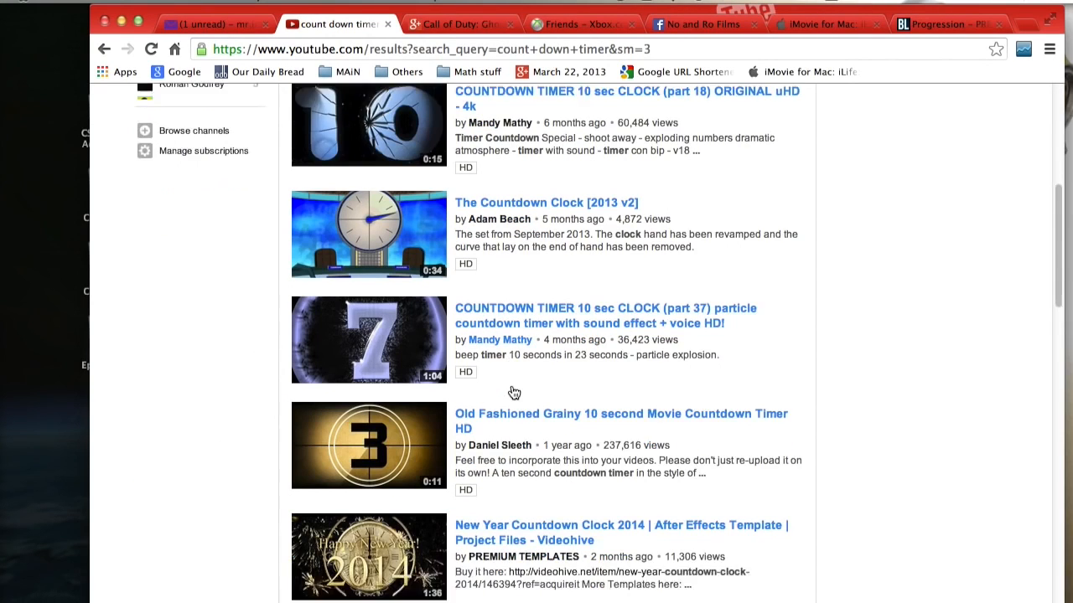
pyautogui.scroll(6, 507, 352)
pyautogui.scroll(2, 544, 314)
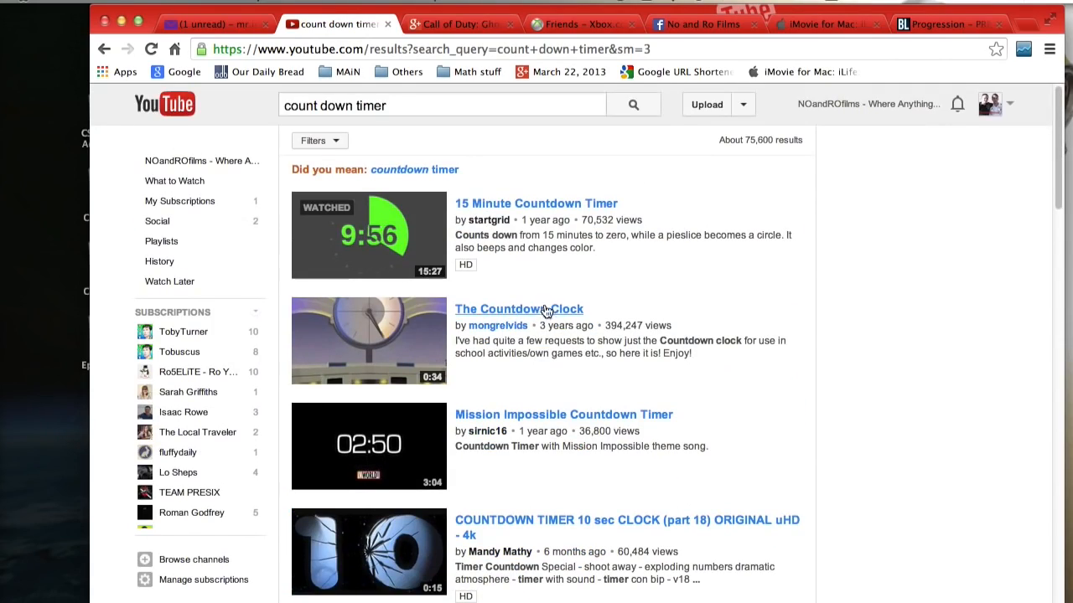
pyautogui.scroll(-3, 591, 252)
pyautogui.click(596, 256)
pyautogui.scroll(-11, 598, 262)
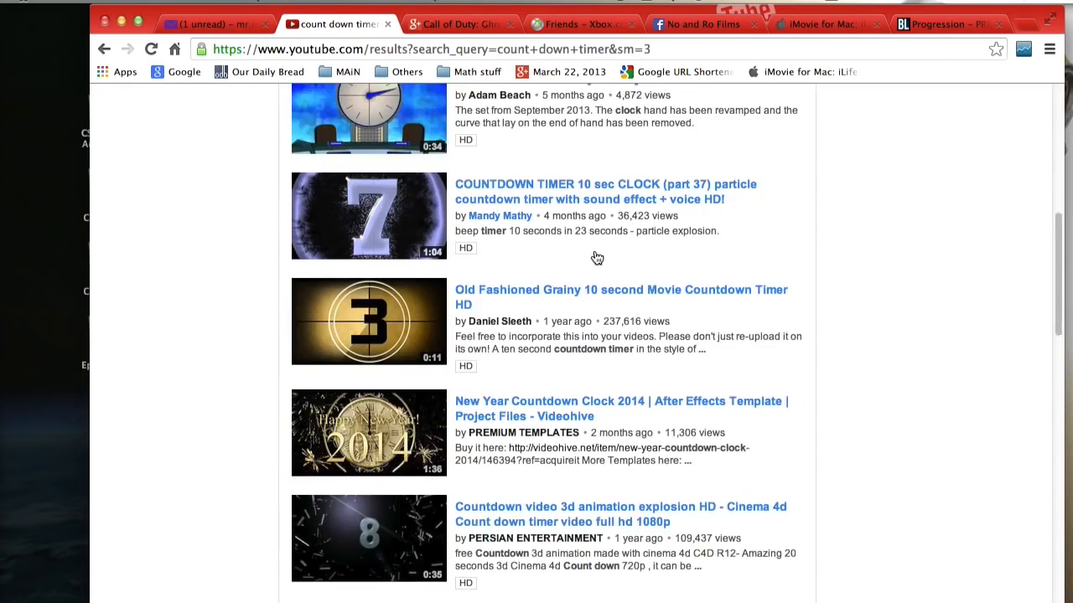
pyautogui.scroll(4, 600, 264)
pyautogui.scroll(9, 600, 265)
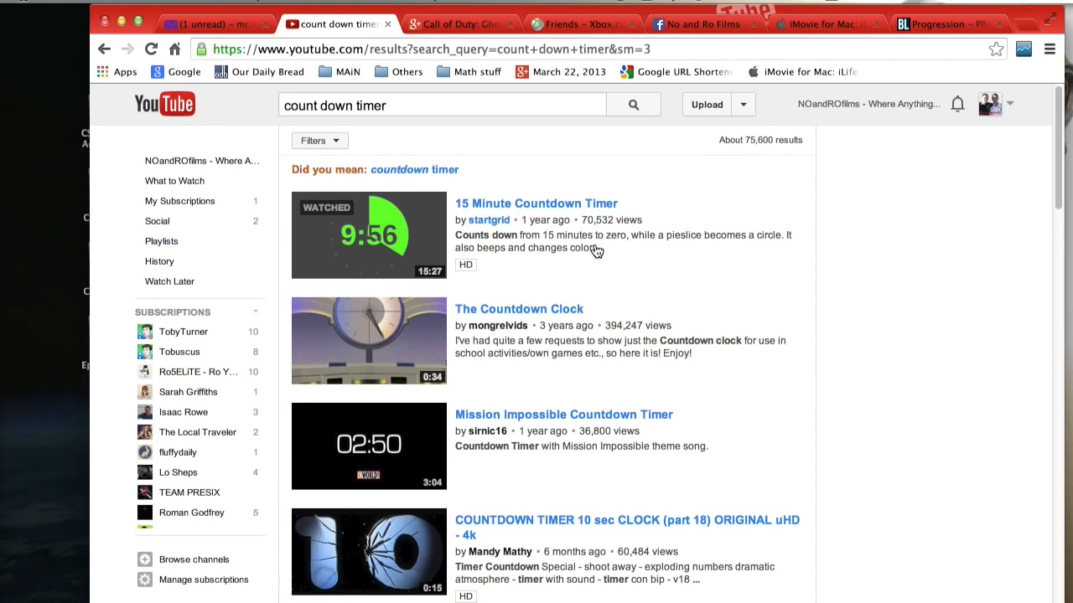
# Change the YouTube search to "count up timer" and look over the resulting videos
pyautogui.doubleClick(427, 102)
pyautogui.click(398, 110)
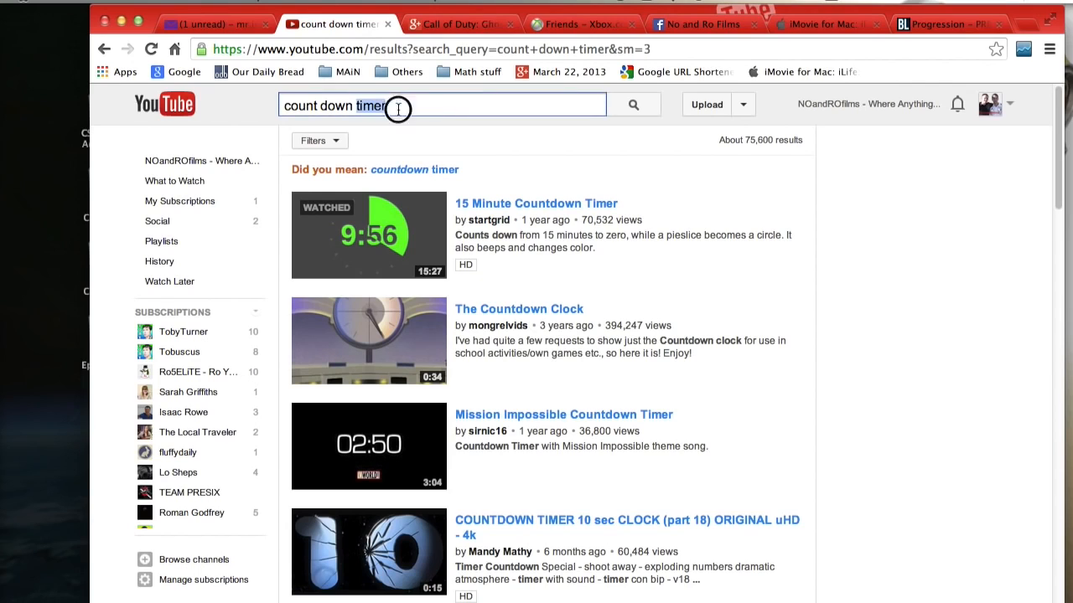
pyautogui.moveTo(326, 106); pyautogui.dragTo(350, 105)
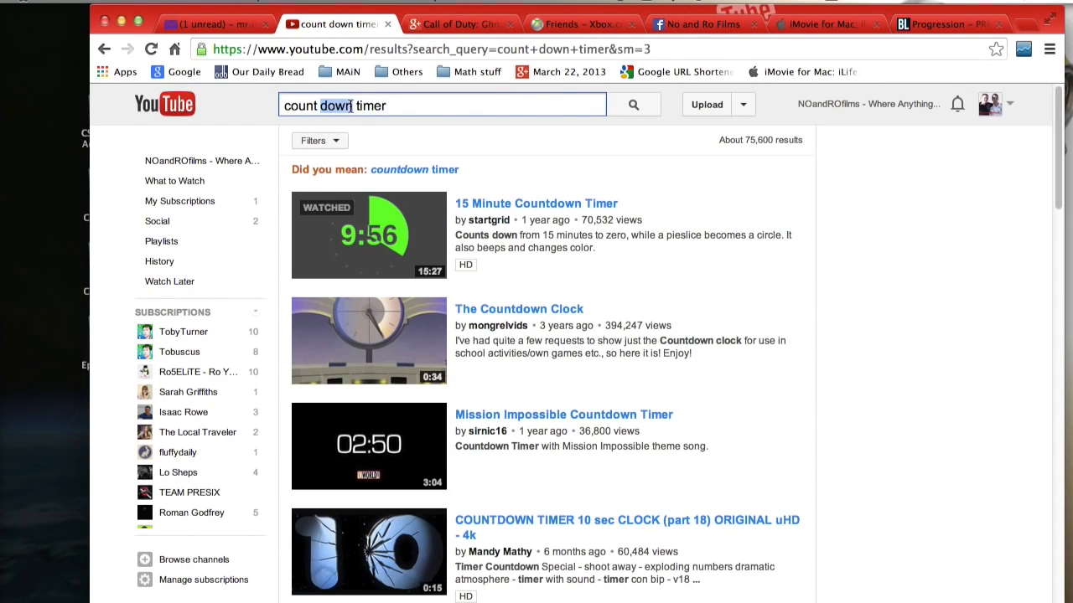
pyautogui.press('BackSpace')
pyautogui.write('up')
pyautogui.press('Return')
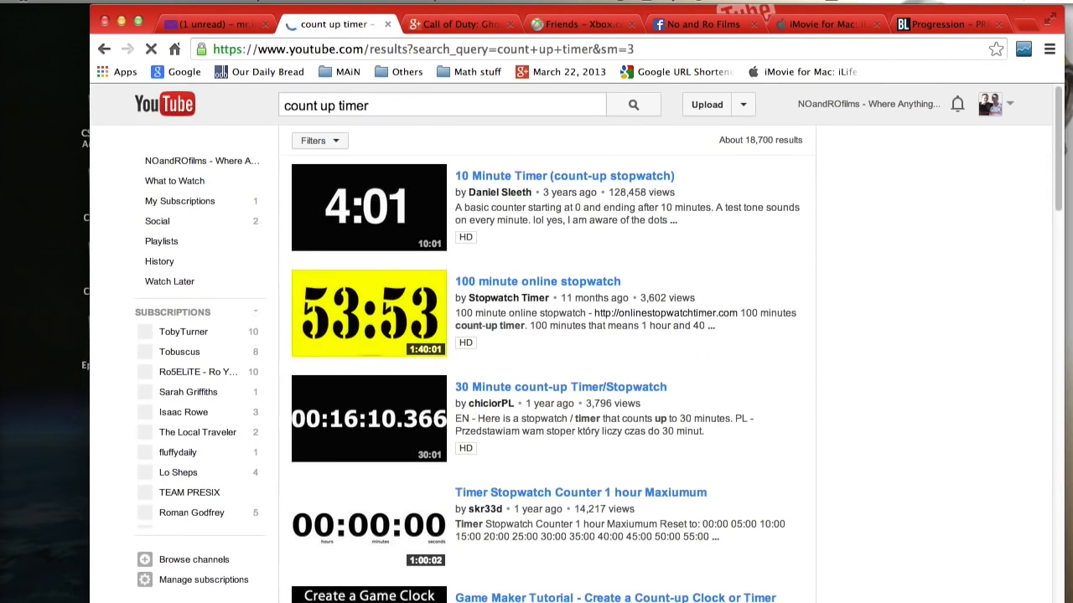
pyautogui.scroll(-1, 536, 238)
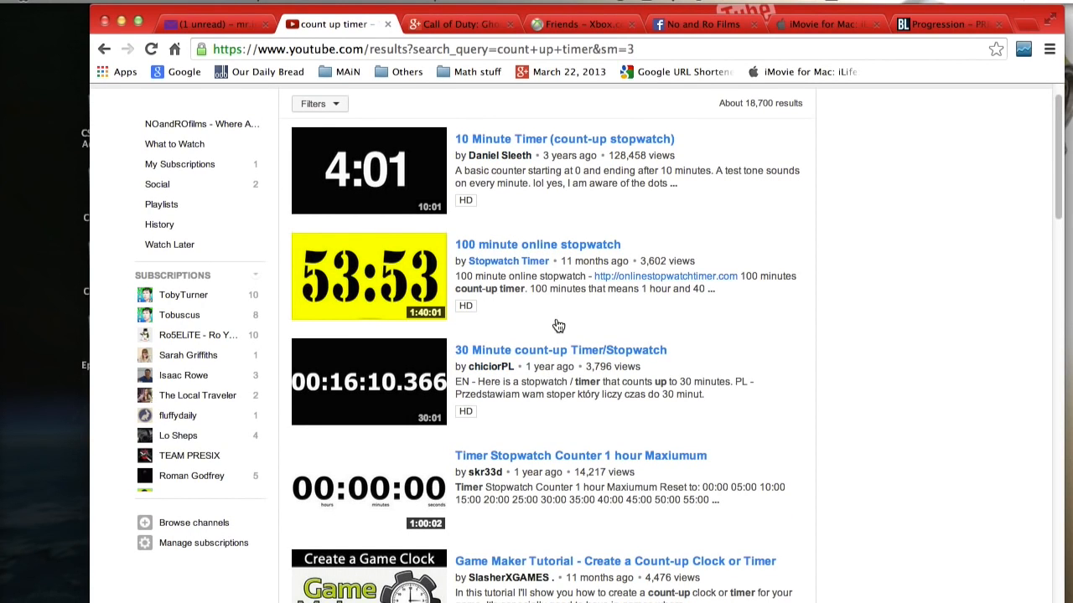
pyautogui.scroll(1, 552, 289)
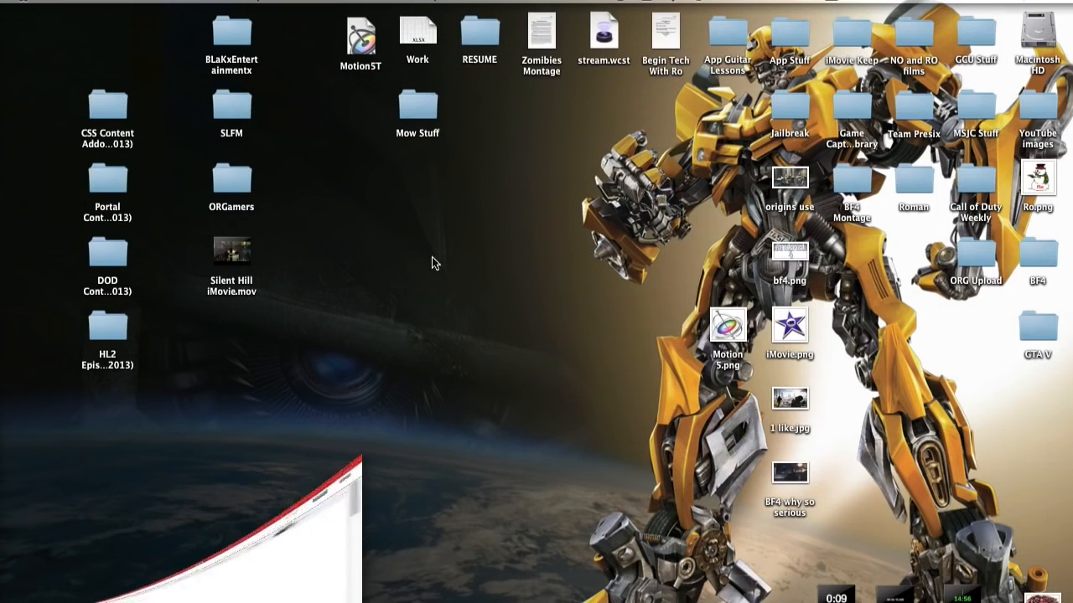
# Switch to iMovie
pyautogui.moveTo(387, 258); pyautogui.dragTo(452, 304)
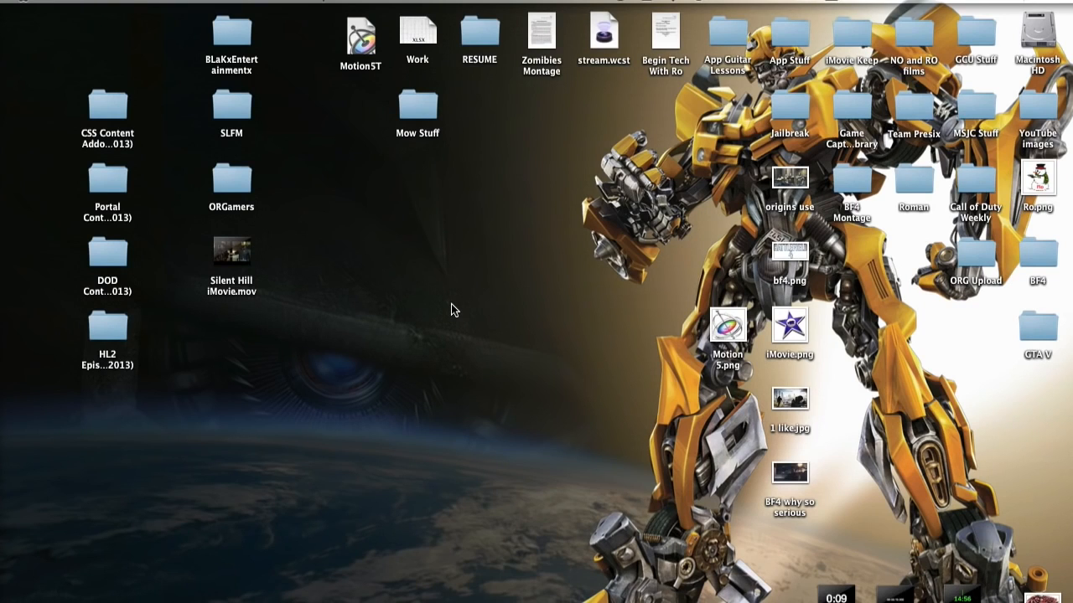
pyautogui.moveTo(2, 214)
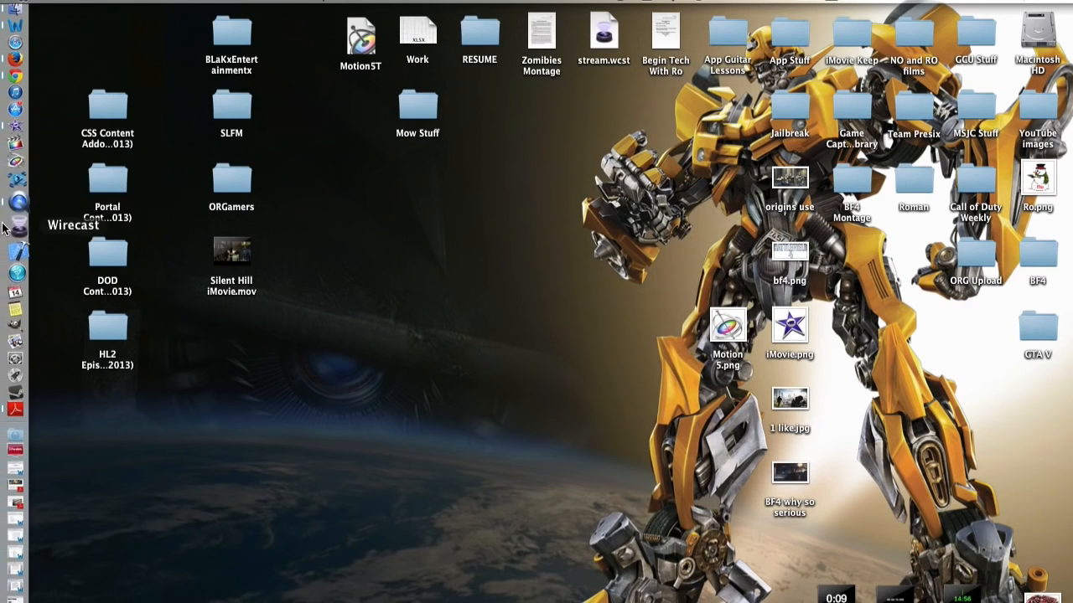
pyautogui.click(11, 143)
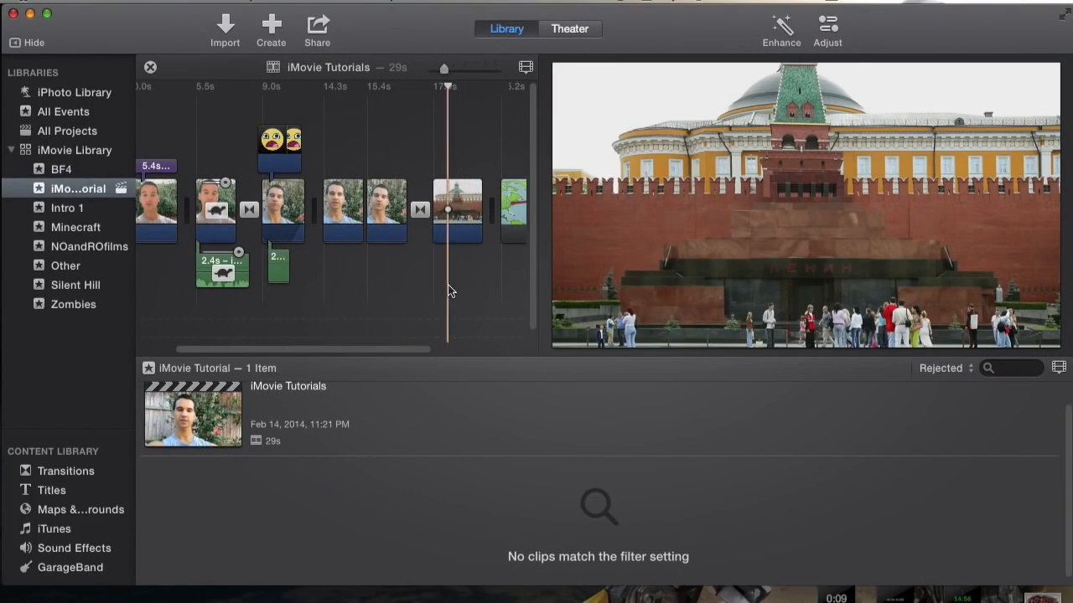
# Review the clips in the iMovie Tutorials project timeline from its start and play a short part of it
pyautogui.click(466, 284)
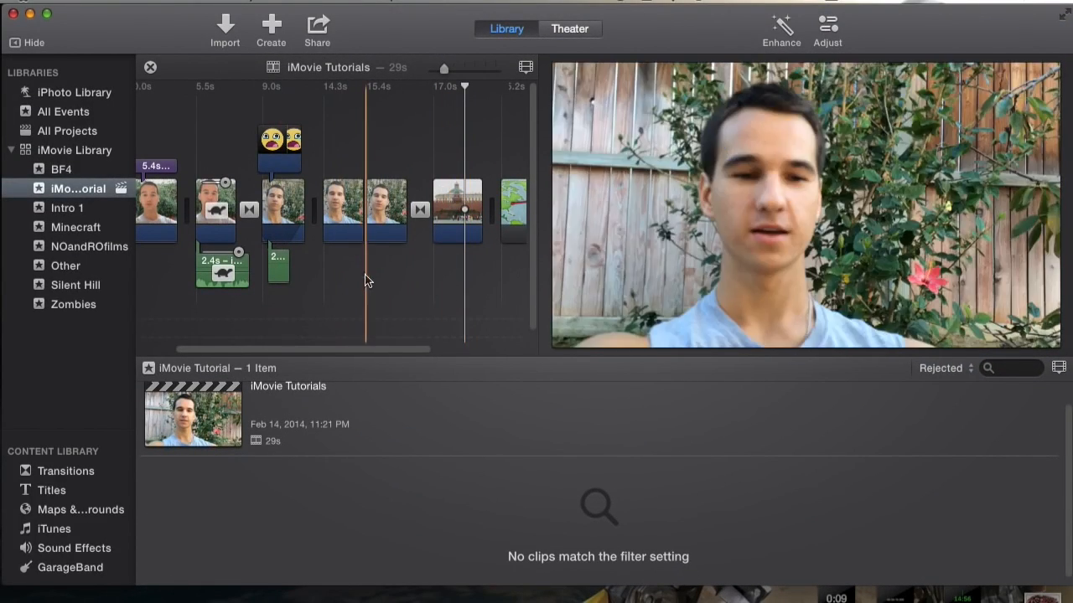
pyautogui.click(409, 134)
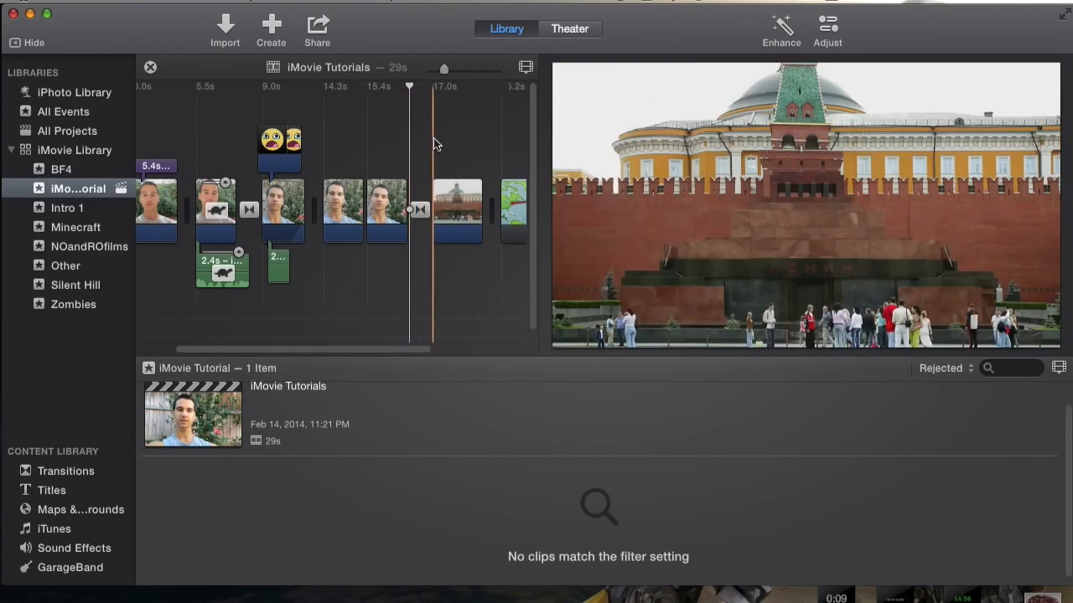
pyautogui.click(362, 137)
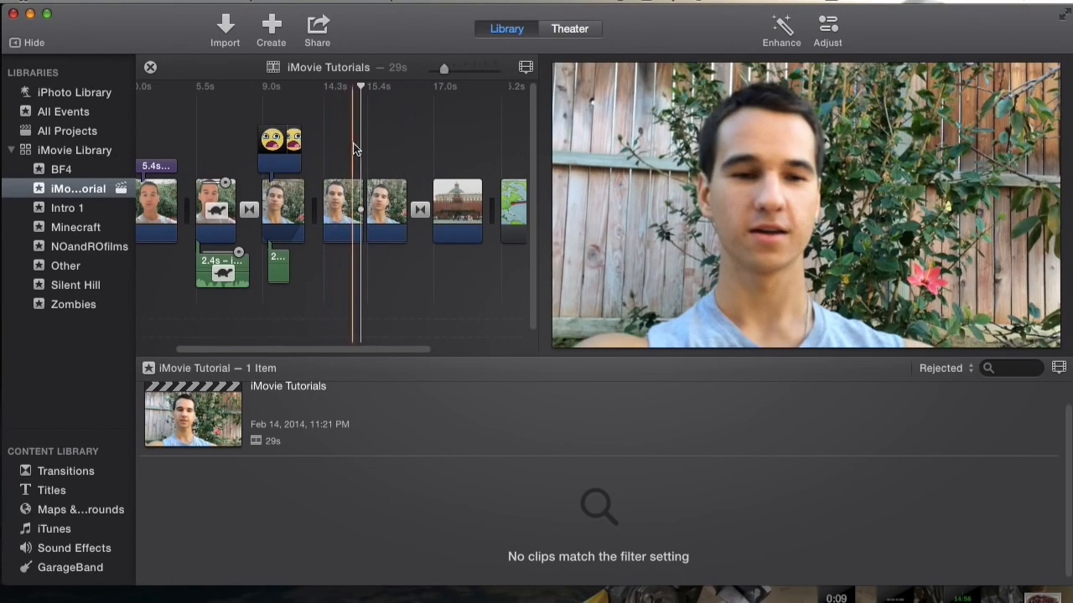
pyautogui.click(195, 144)
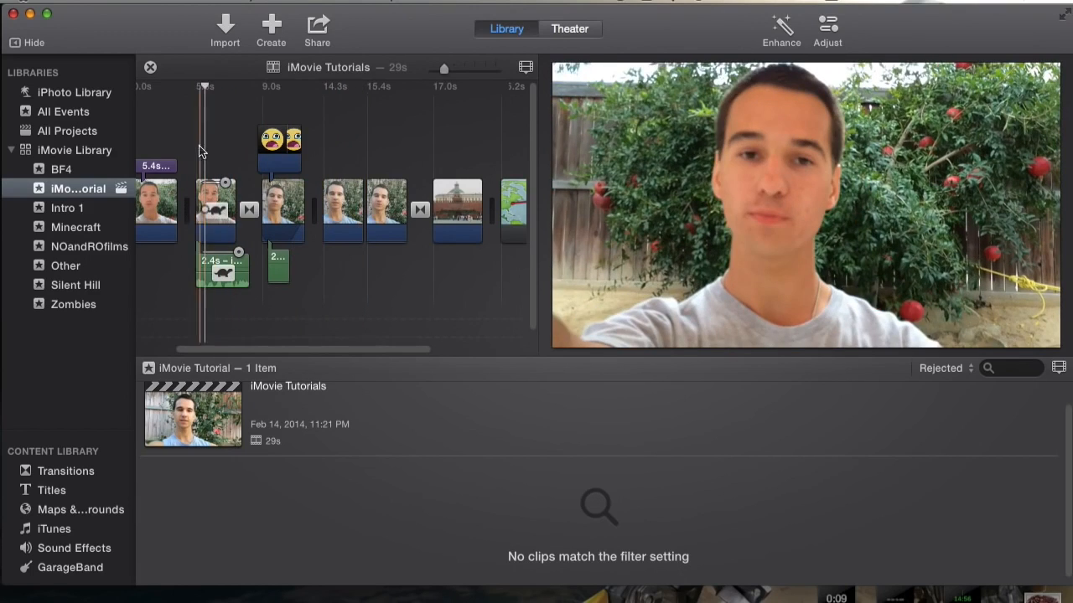
pyautogui.click(424, 159)
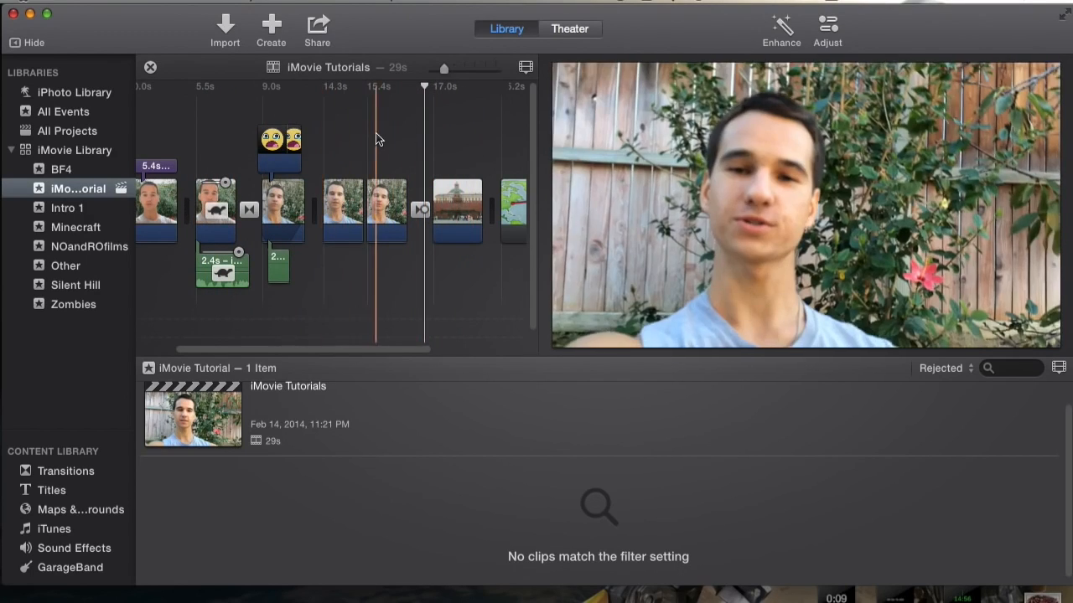
pyautogui.click(375, 136)
pyautogui.moveTo(354, 355); pyautogui.dragTo(310, 349)
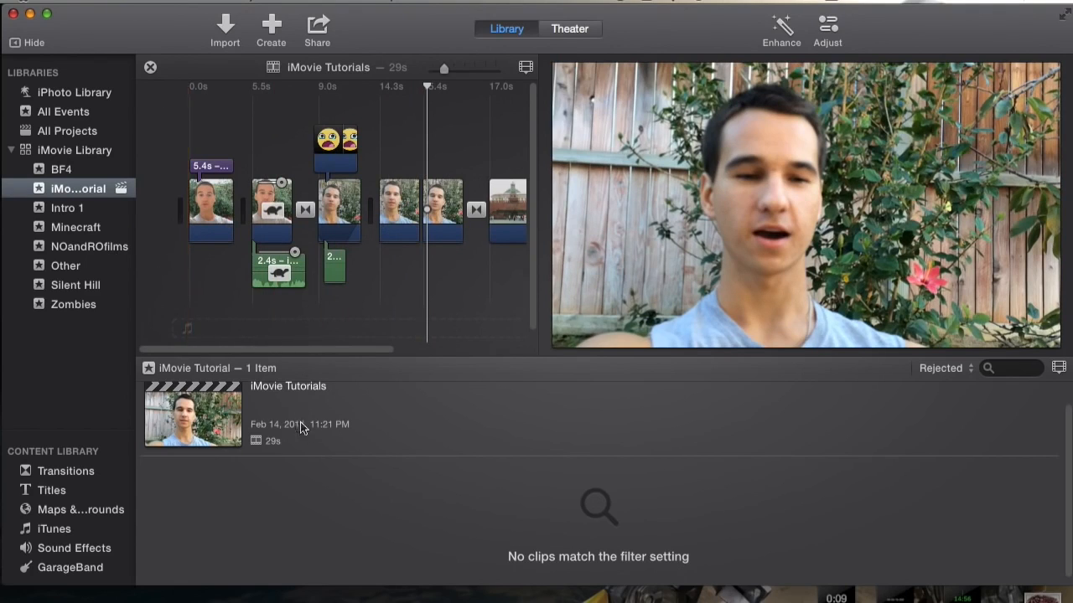
pyautogui.scroll(1, 374, 448)
pyautogui.click(231, 444)
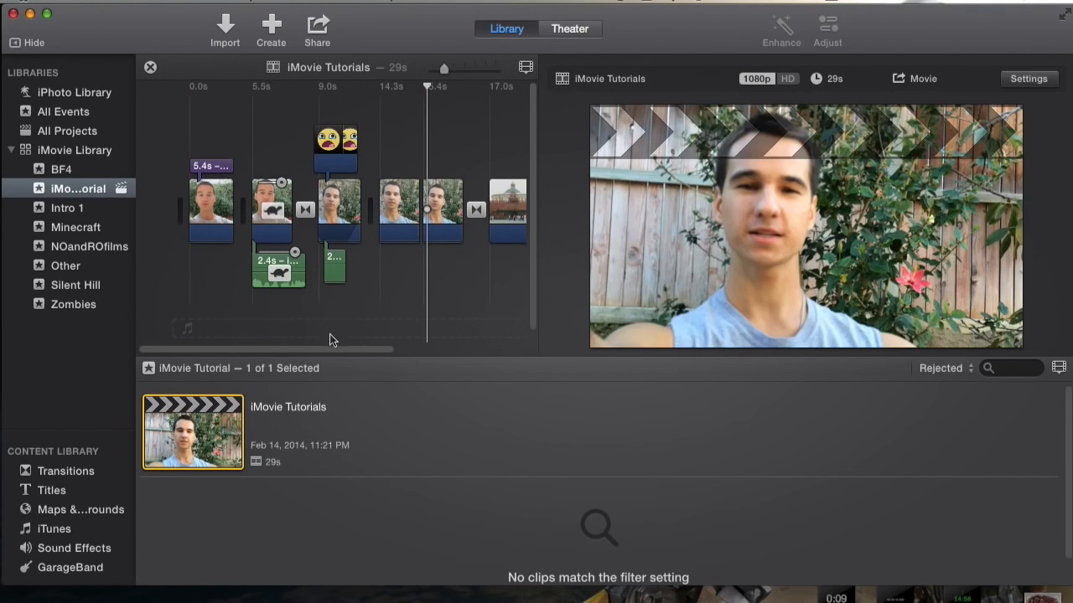
pyautogui.press('space')
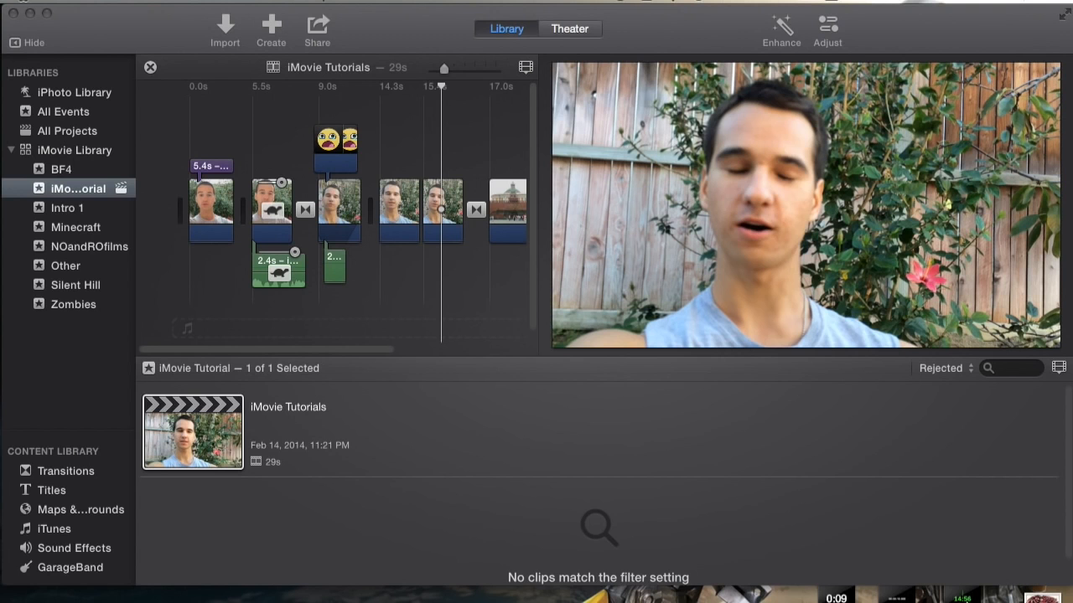
# Import a timer video file from the desktop into the iMovie Tutorial event and select that event
pyautogui.moveTo(972, 597); pyautogui.dragTo(70, 190)
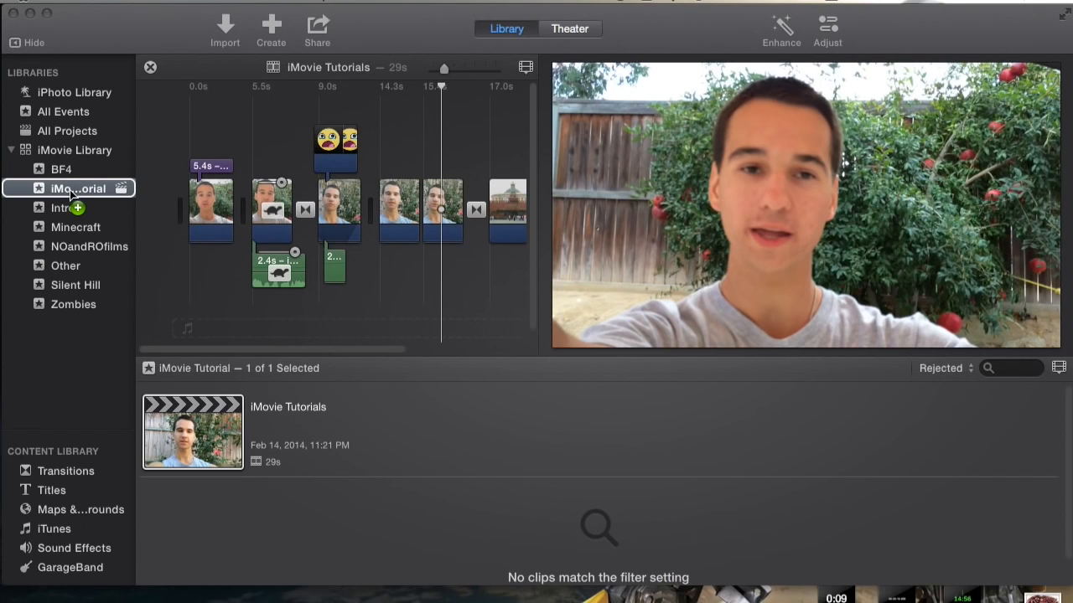
pyautogui.moveTo(111, 193); pyautogui.dragTo(72, 194)
pyautogui.moveTo(73, 194); pyautogui.dragTo(211, 123)
pyautogui.moveTo(247, 115); pyautogui.dragTo(247, 116)
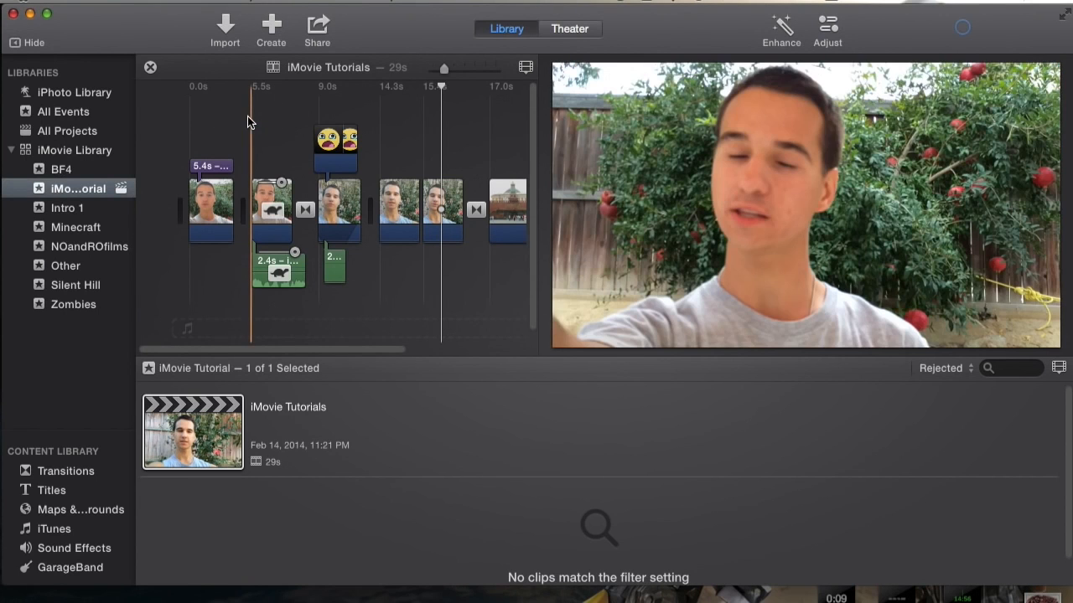
pyautogui.click(67, 195)
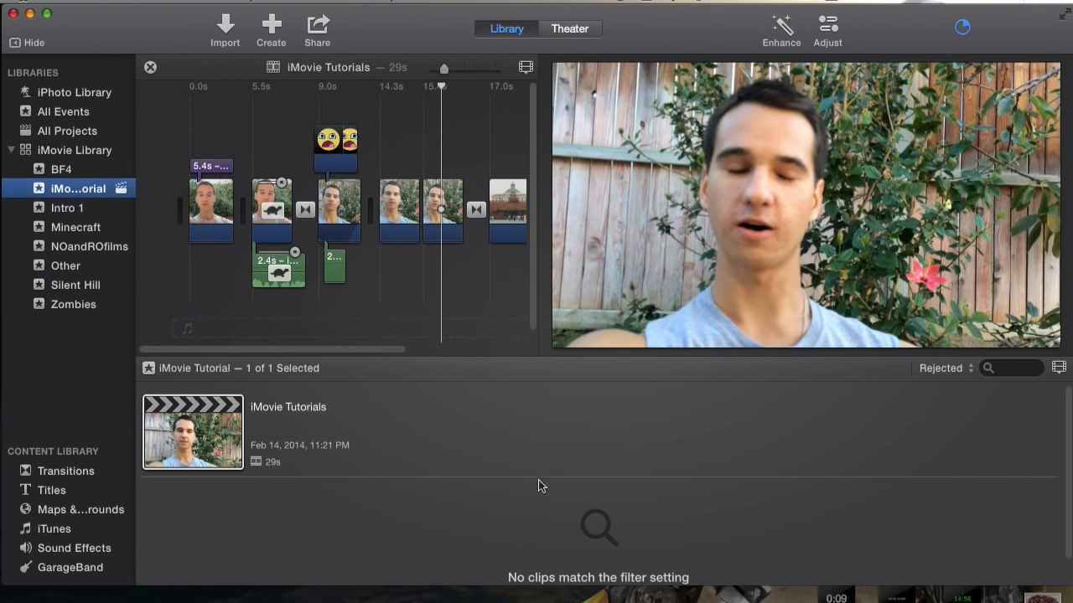
# Set the event's clip filter to Hide Rejected and bring the 10 Minutes Countdown clip into view
pyautogui.scroll(-1, 813, 457)
pyautogui.click(945, 374)
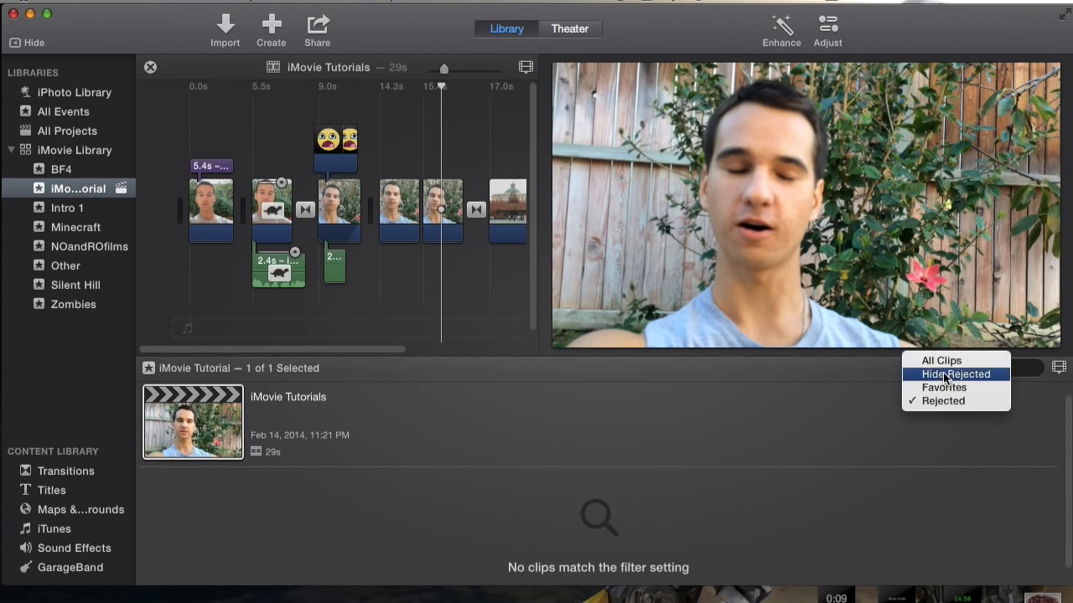
pyautogui.click(946, 374)
pyautogui.click(940, 377)
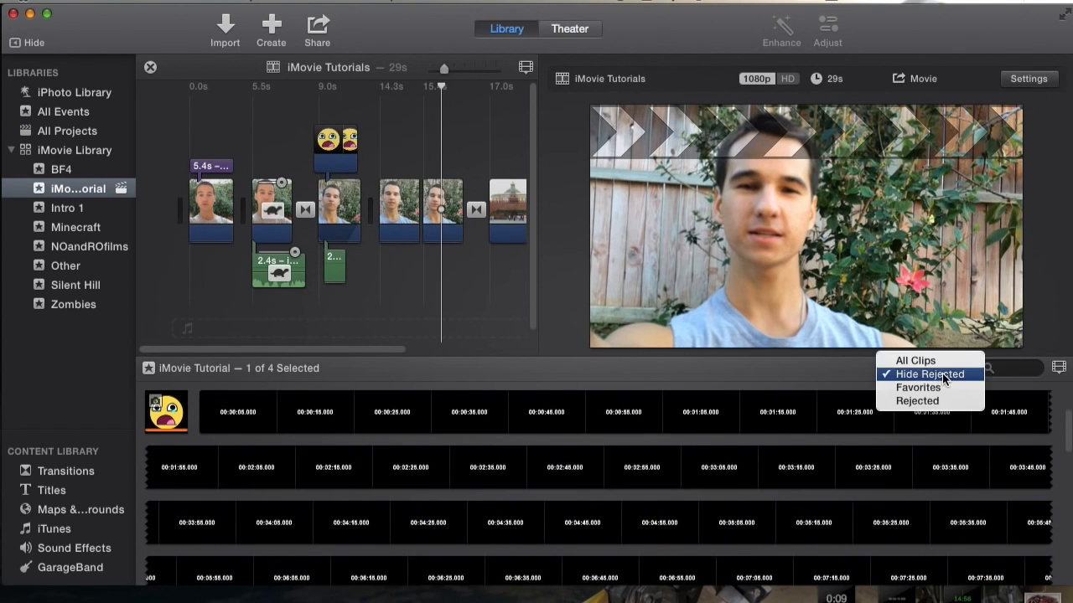
pyautogui.click(950, 375)
pyautogui.scroll(1, 484, 466)
pyautogui.scroll(3, 485, 466)
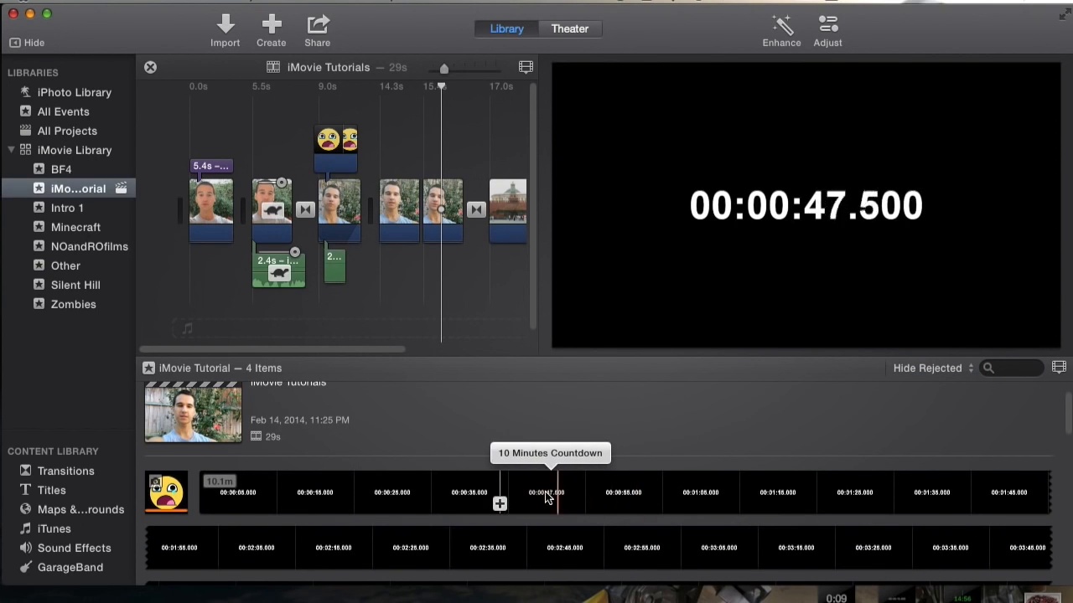
# Select a range of the 10 Minutes Countdown clip and overlay it above the main clips from the start of the timeline
pyautogui.moveTo(381, 494); pyautogui.dragTo(577, 496)
pyautogui.moveTo(507, 493); pyautogui.dragTo(183, 145)
pyautogui.moveTo(361, 349); pyautogui.dragTo(318, 343)
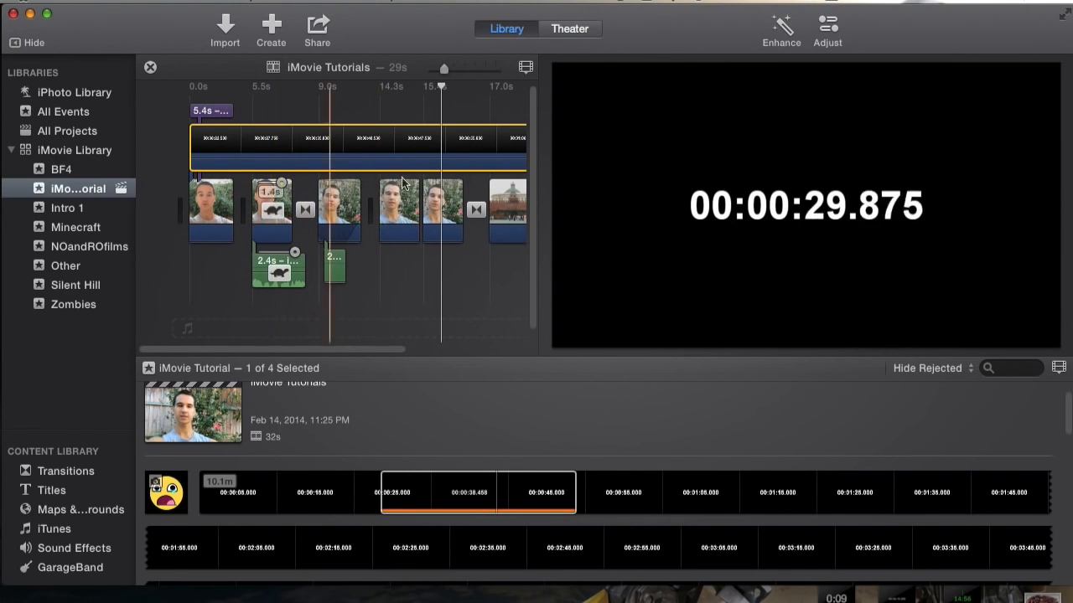
# Set the countdown clip's video overlay style to Picture in Picture
pyautogui.click(442, 204)
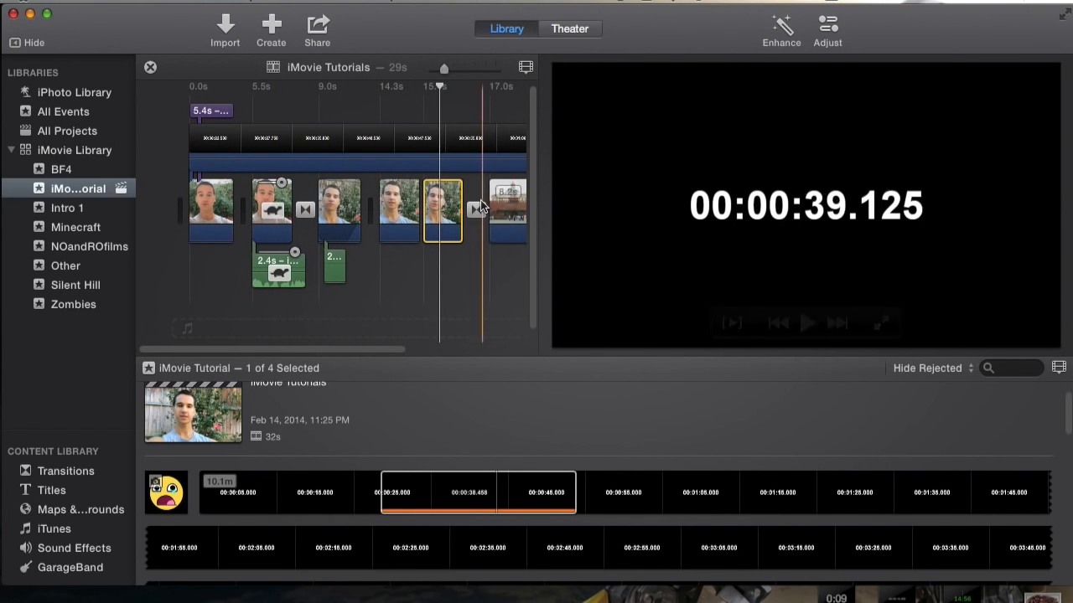
pyautogui.click(414, 135)
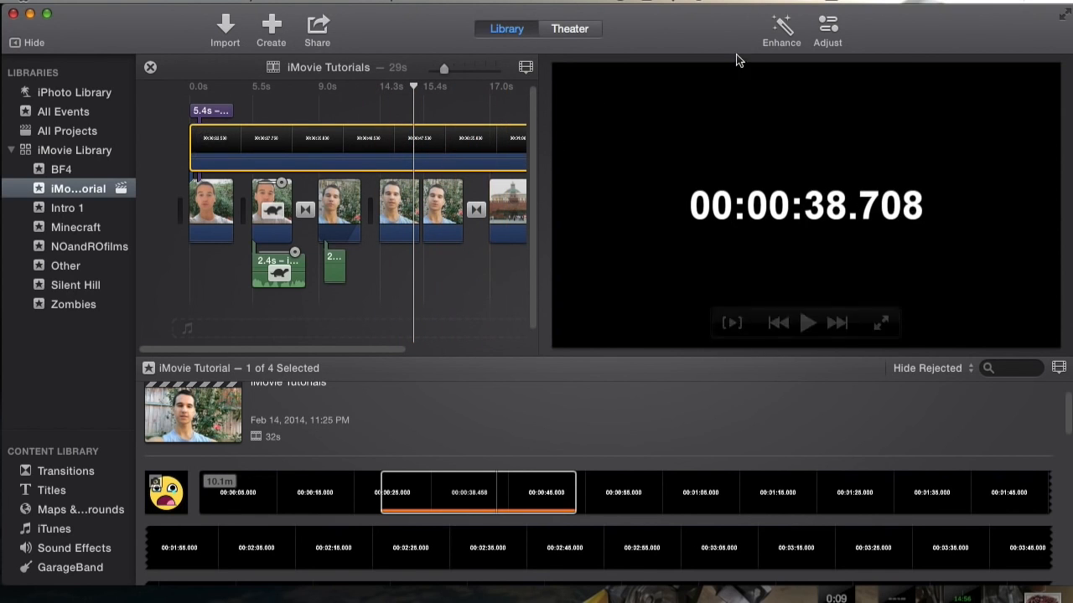
pyautogui.click(828, 32)
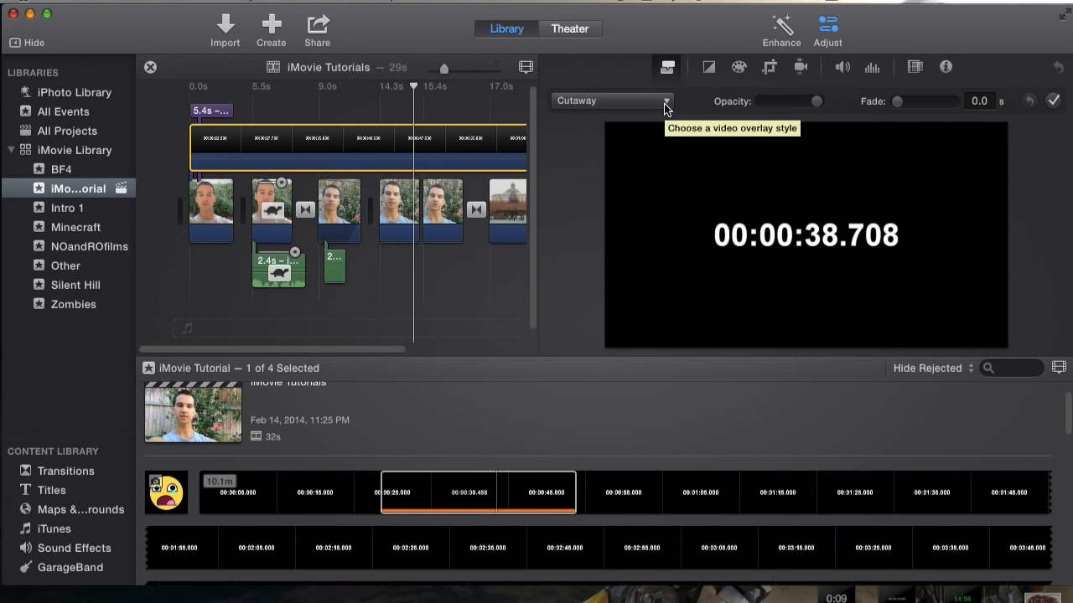
pyautogui.click(667, 104)
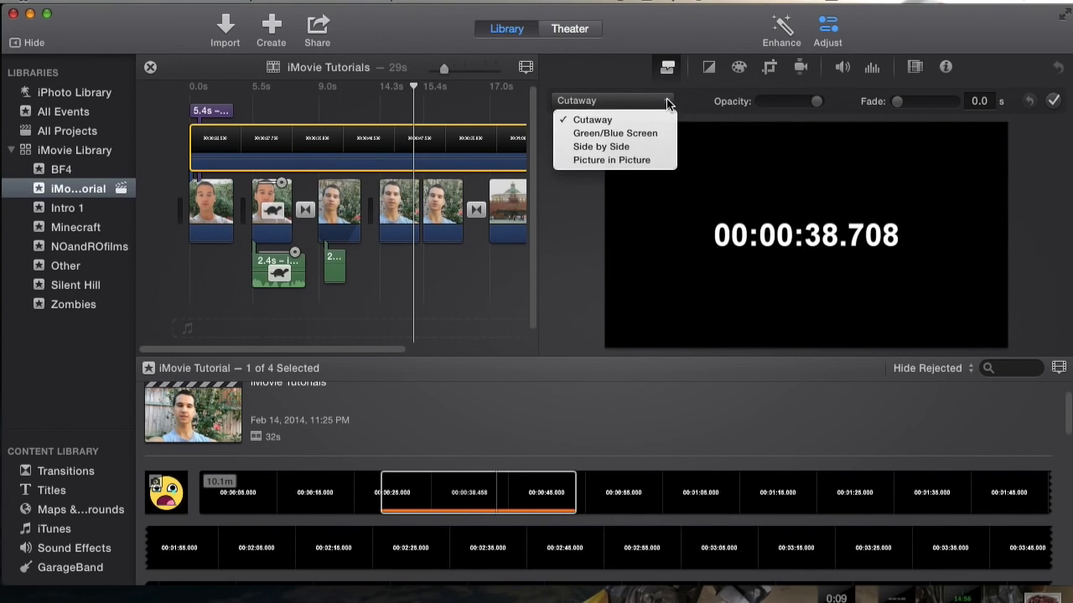
pyautogui.click(859, 22)
pyautogui.click(828, 32)
pyautogui.click(828, 32)
pyautogui.click(630, 106)
pyautogui.click(625, 160)
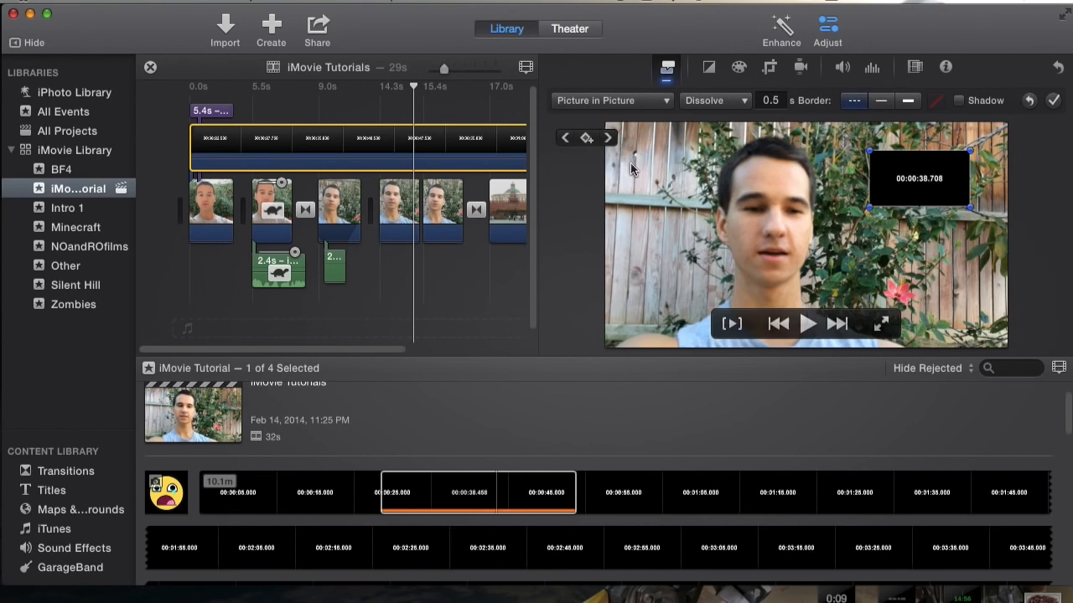
# Move the picture-in-picture timer to the centre of the frame and crop the countdown clip tightly around its digits
pyautogui.moveTo(897, 207); pyautogui.dragTo(737, 246)
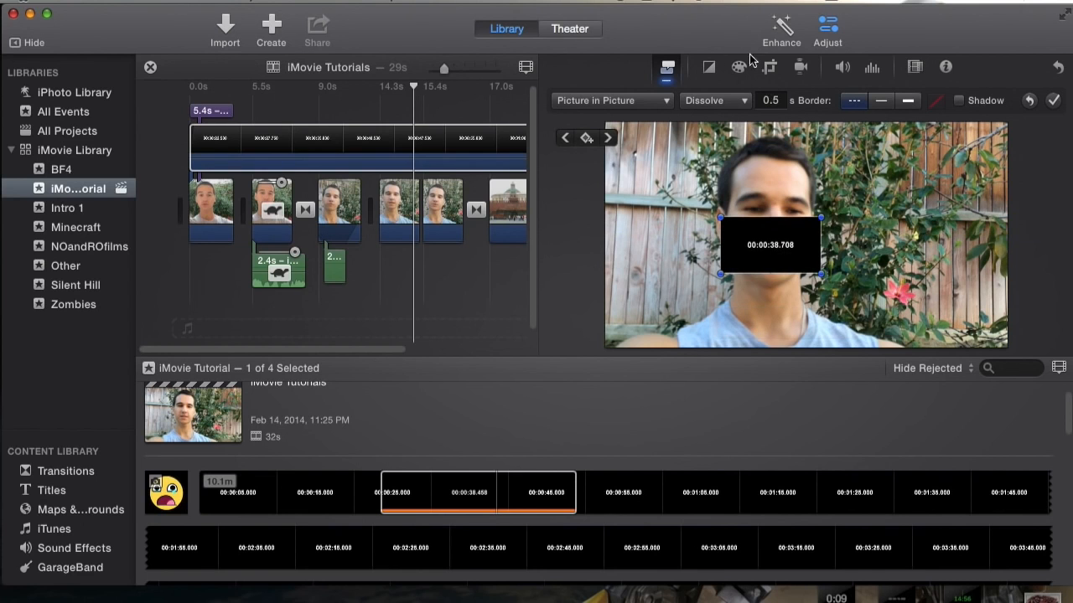
pyautogui.click(824, 29)
pyautogui.click(825, 28)
pyautogui.click(771, 68)
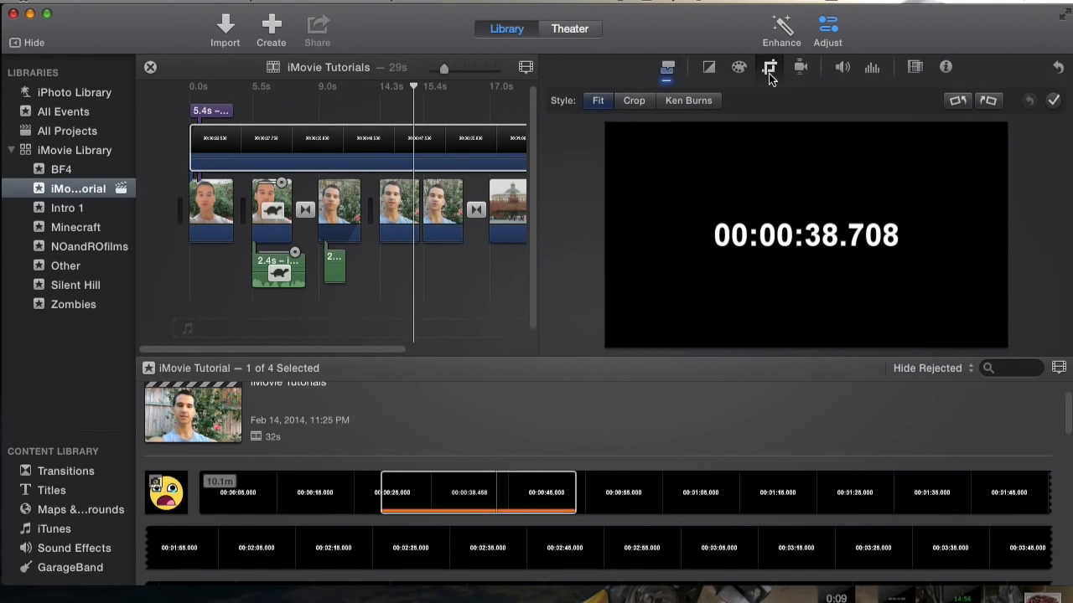
pyautogui.click(636, 102)
pyautogui.moveTo(1001, 125); pyautogui.dragTo(835, 231)
pyautogui.moveTo(788, 274); pyautogui.dragTo(869, 231)
pyautogui.moveTo(913, 300); pyautogui.dragTo(877, 281)
pyautogui.moveTo(765, 242); pyautogui.dragTo(788, 249)
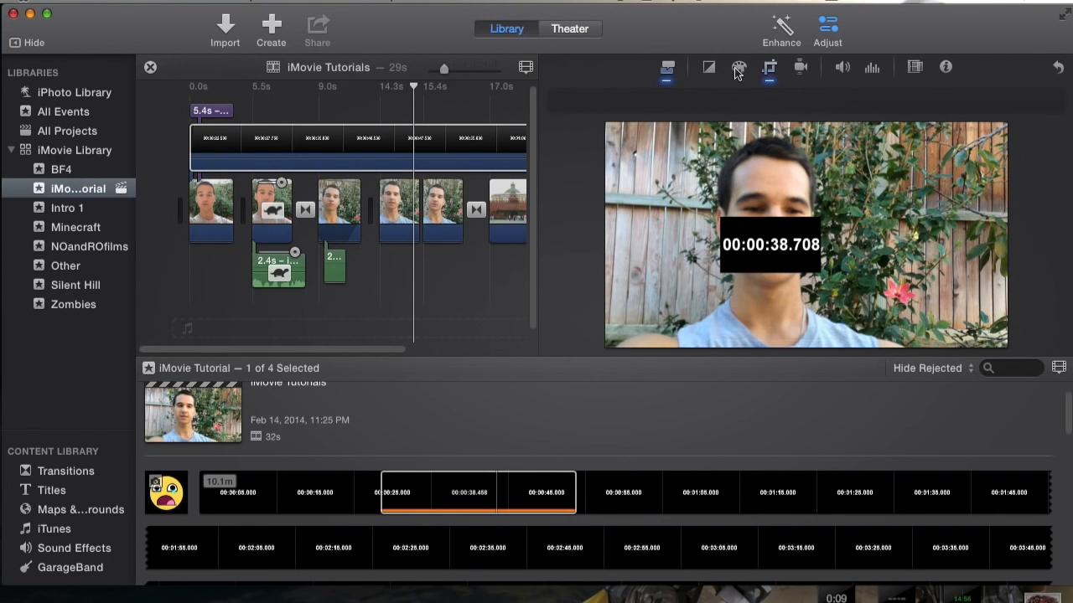
# Enlarge the picture-in-picture timer and reposition it in the frame beside the speaker's face
pyautogui.click(672, 72)
pyautogui.click(613, 101)
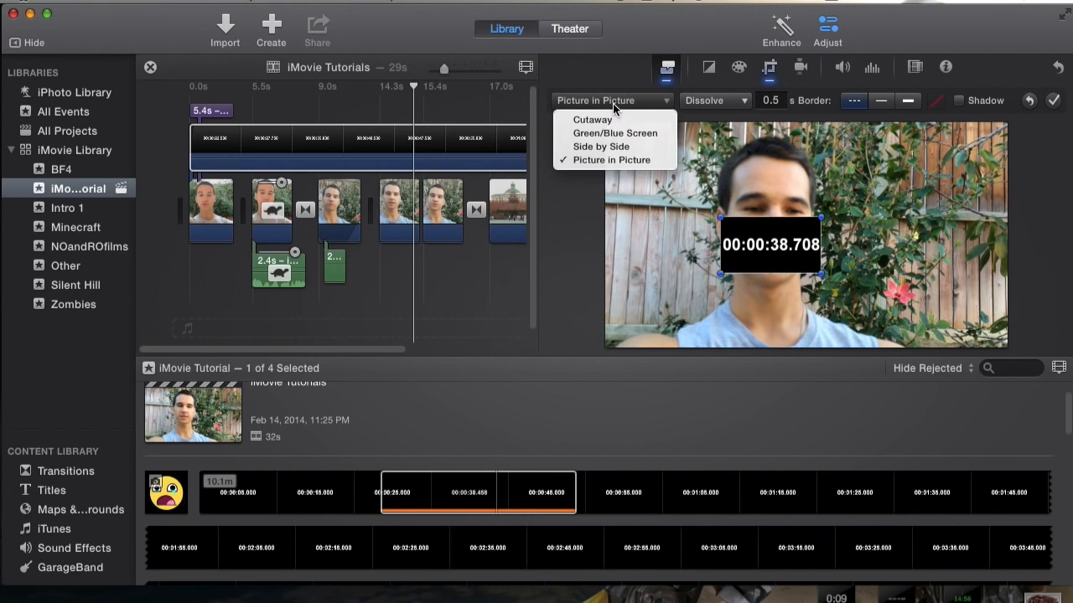
pyautogui.click(616, 160)
pyautogui.moveTo(822, 218); pyautogui.dragTo(950, 346)
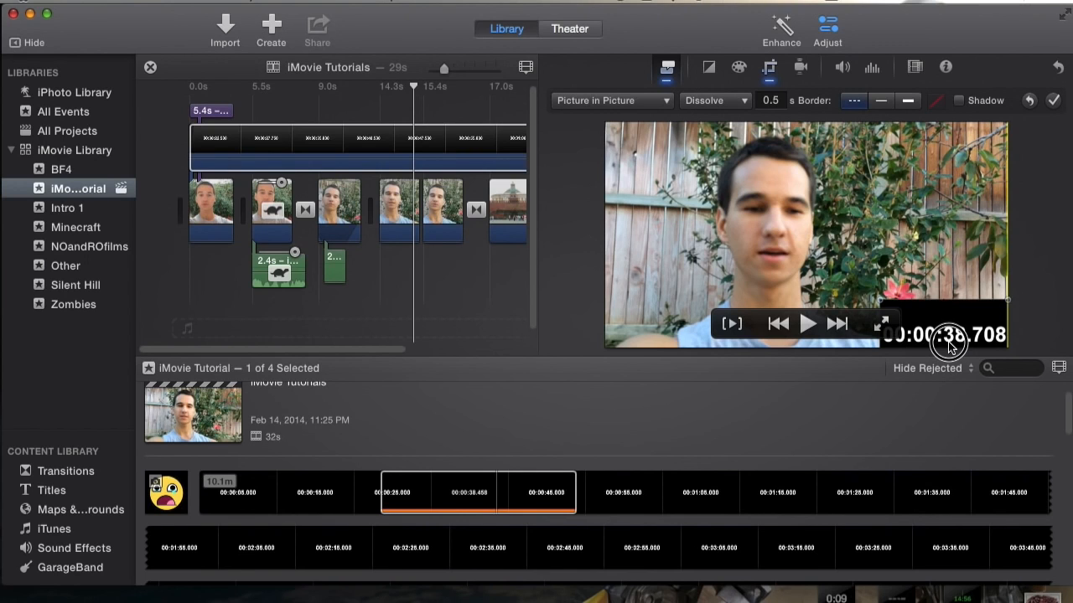
pyautogui.moveTo(926, 300); pyautogui.dragTo(915, 222)
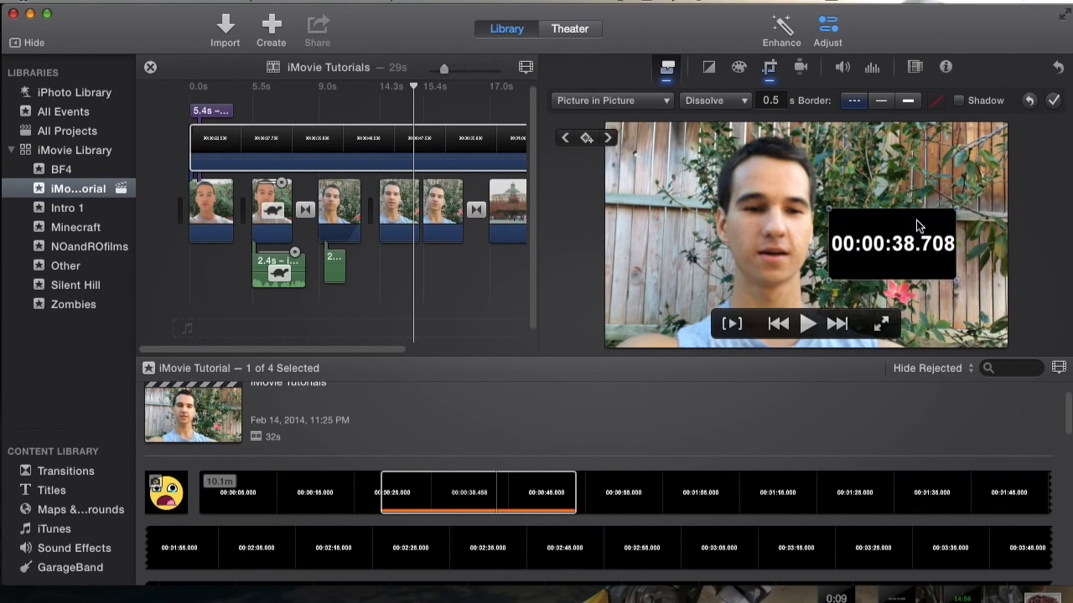
# Shift the countdown clip's crop area down so the digits sit along its upper edge, and apply the crop
pyautogui.click(771, 71)
pyautogui.moveTo(877, 208); pyautogui.dragTo(842, 243)
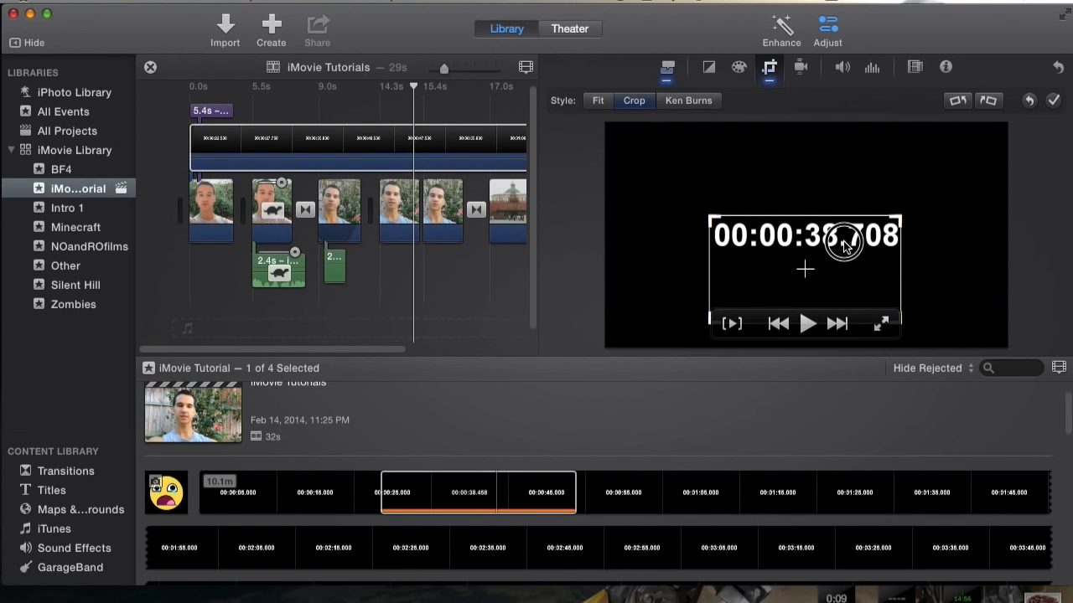
pyautogui.click(1054, 100)
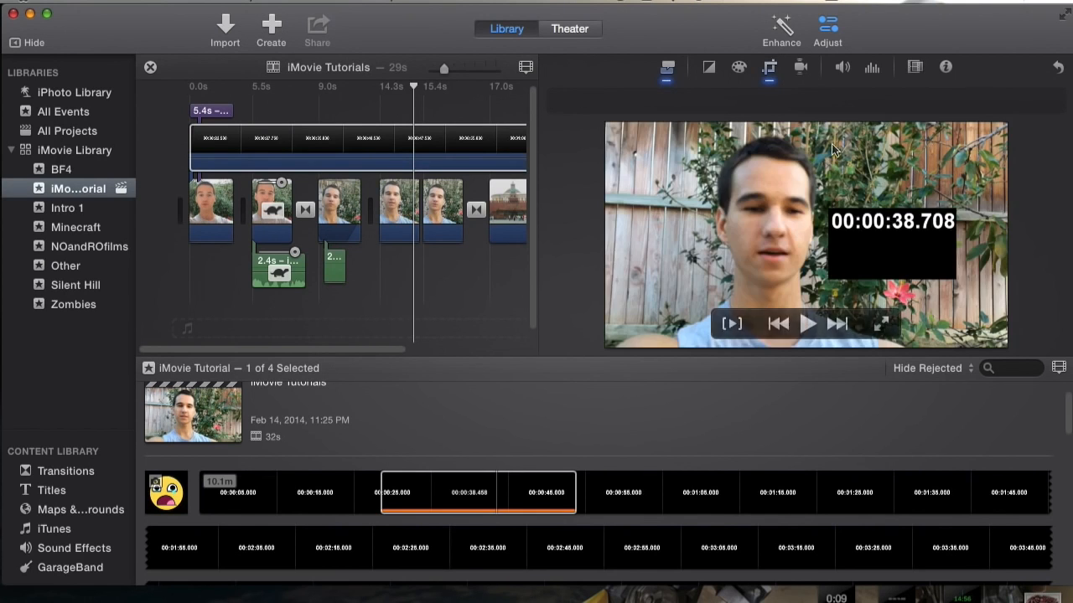
# Place the picture-in-picture timer in the frame's lower-right corner with only the digits inside the picture, and apply the change
pyautogui.click(669, 70)
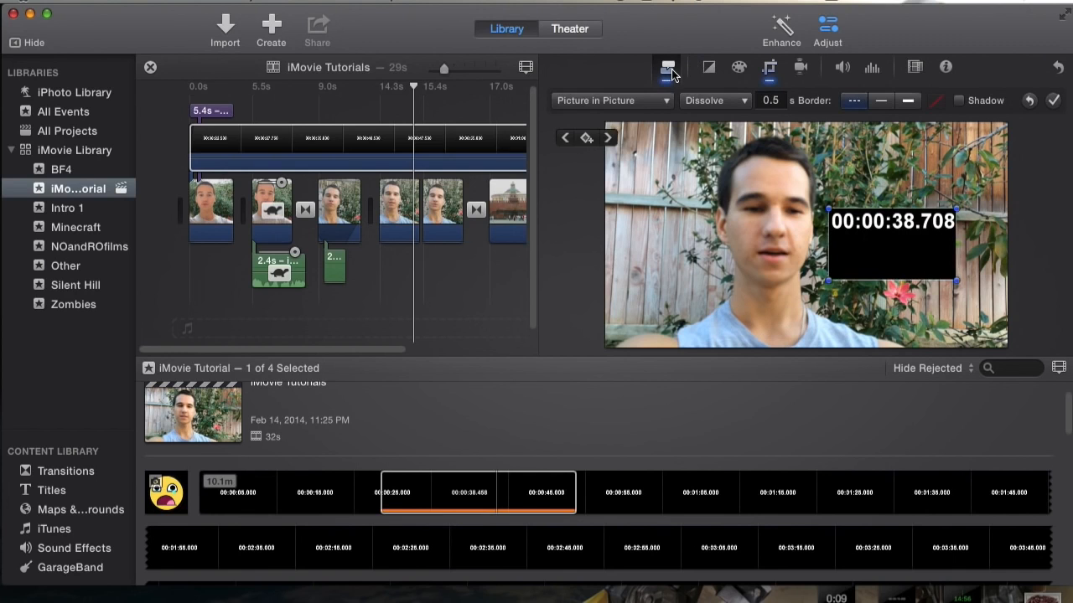
pyautogui.click(636, 102)
pyautogui.click(630, 160)
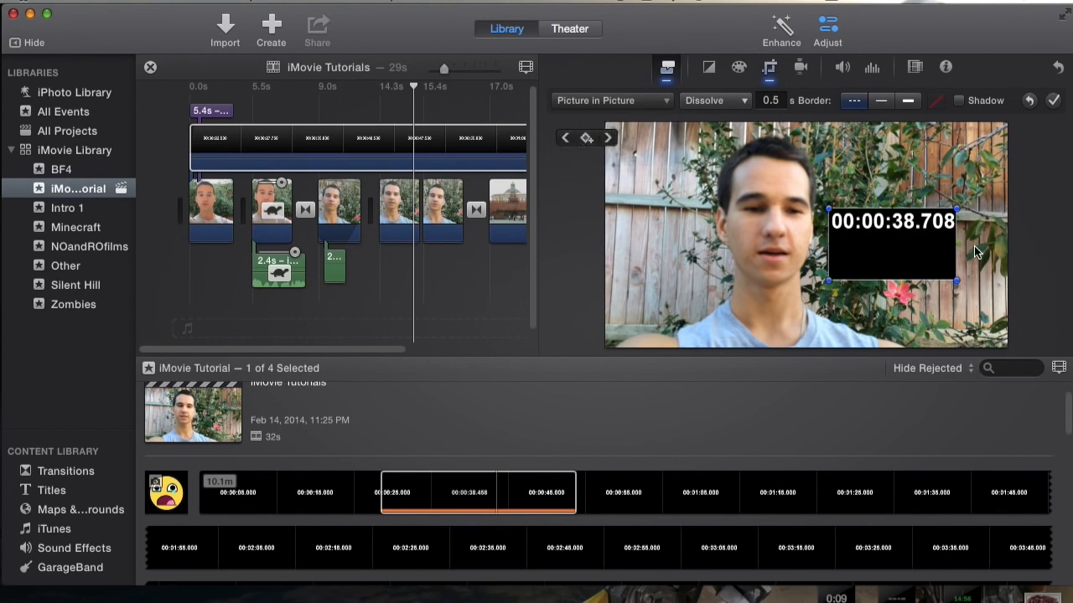
pyautogui.moveTo(881, 240); pyautogui.dragTo(935, 350)
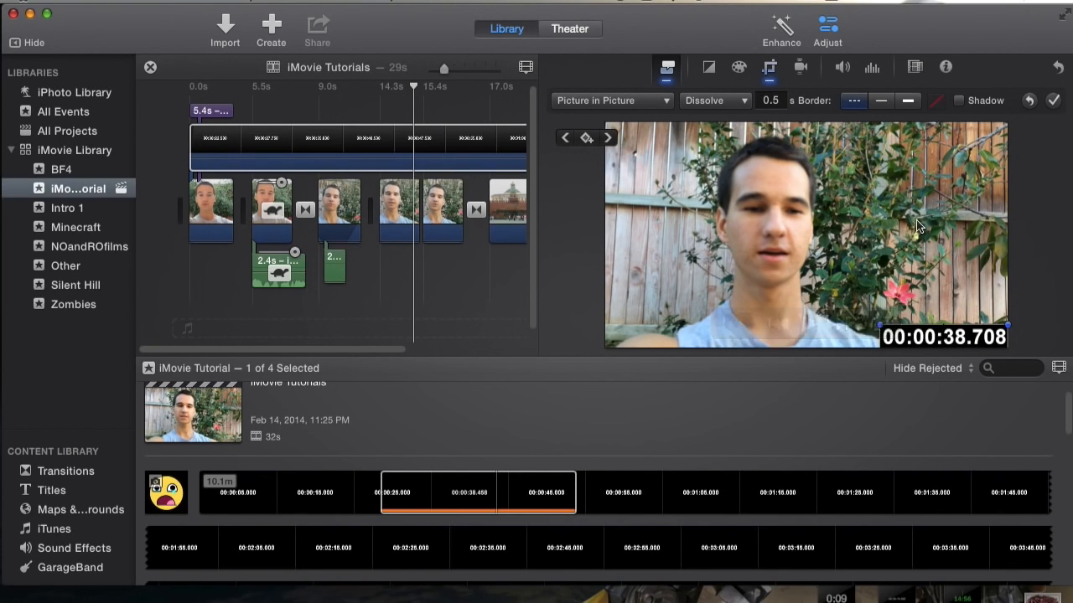
pyautogui.click(1053, 101)
# Play back parts of the project to check the timer in the lower-right corner
pyautogui.click(396, 149)
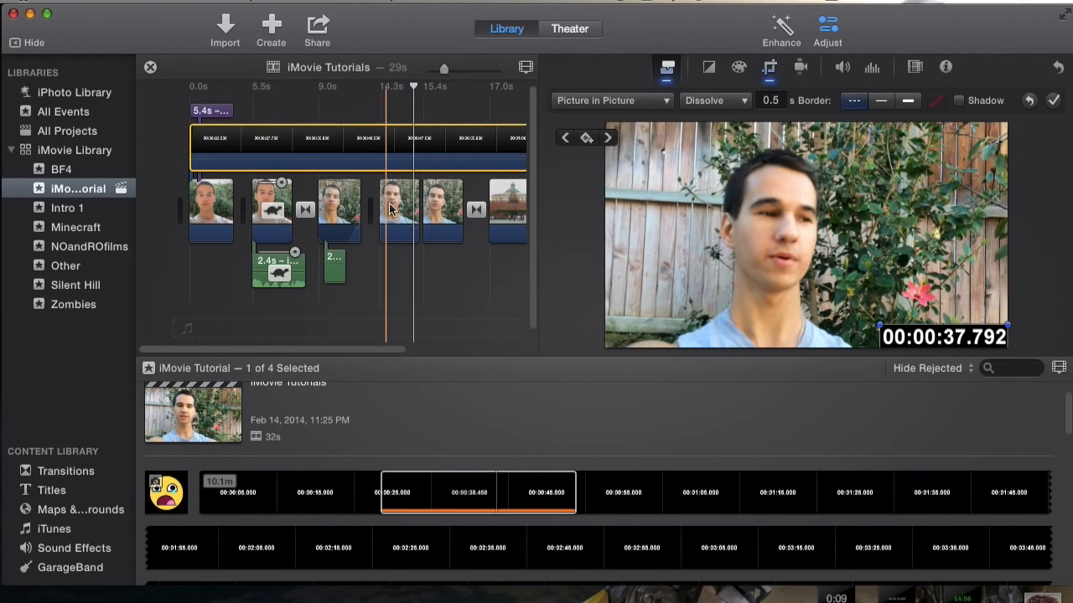
pyautogui.press('space')
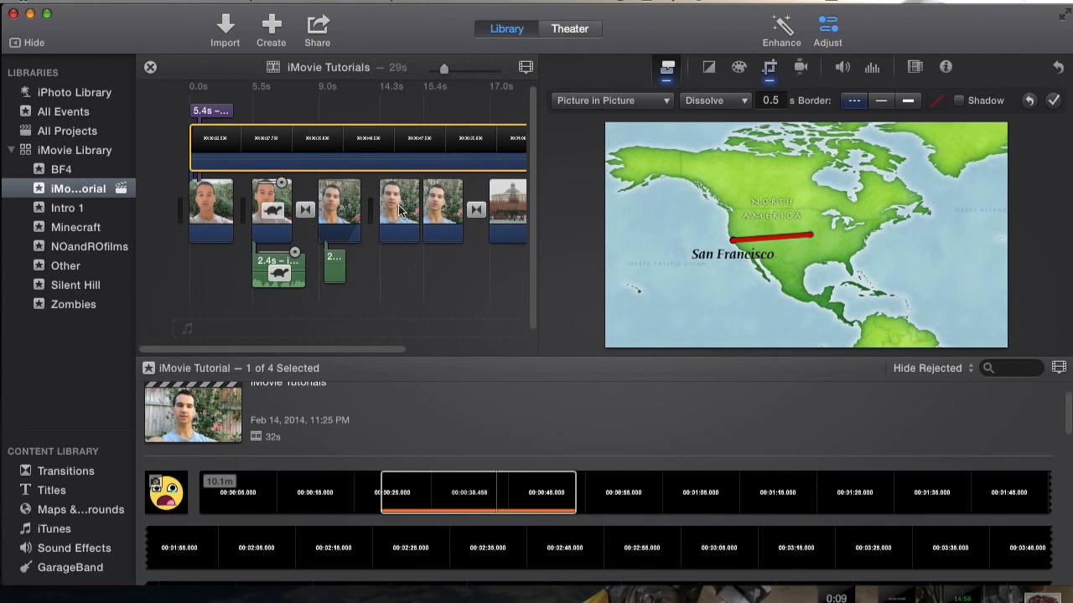
pyautogui.moveTo(398, 346); pyautogui.dragTo(256, 335)
pyautogui.click(335, 213)
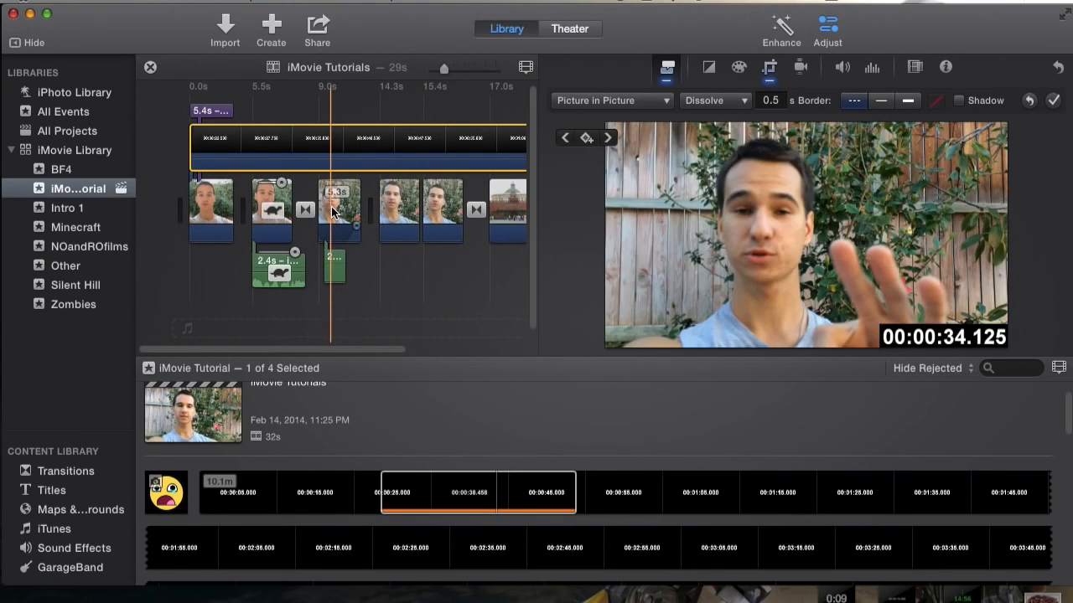
pyautogui.moveTo(858, 309)
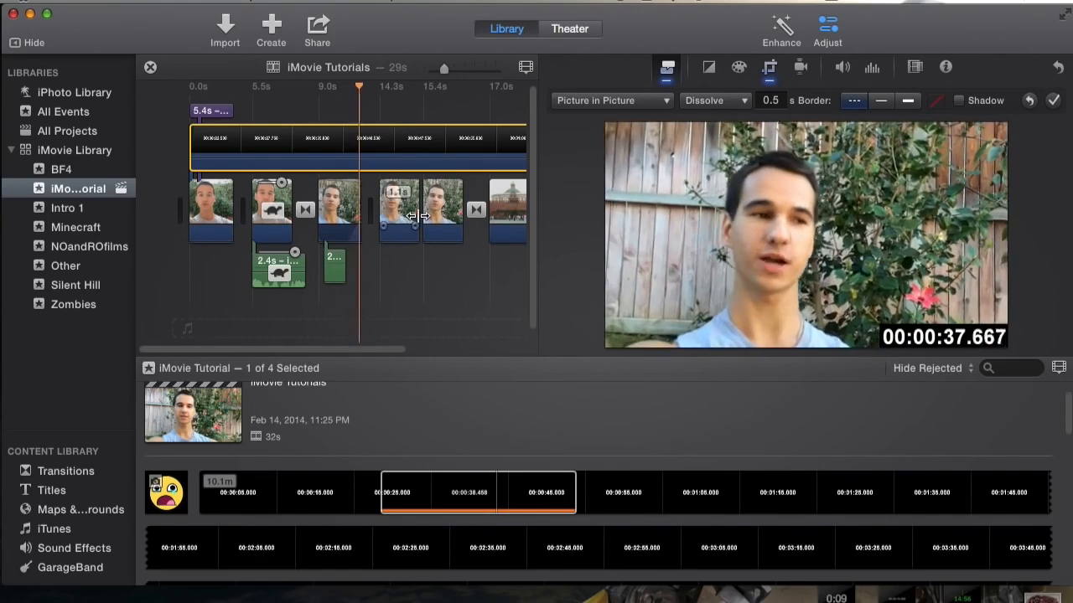
pyautogui.press('space')
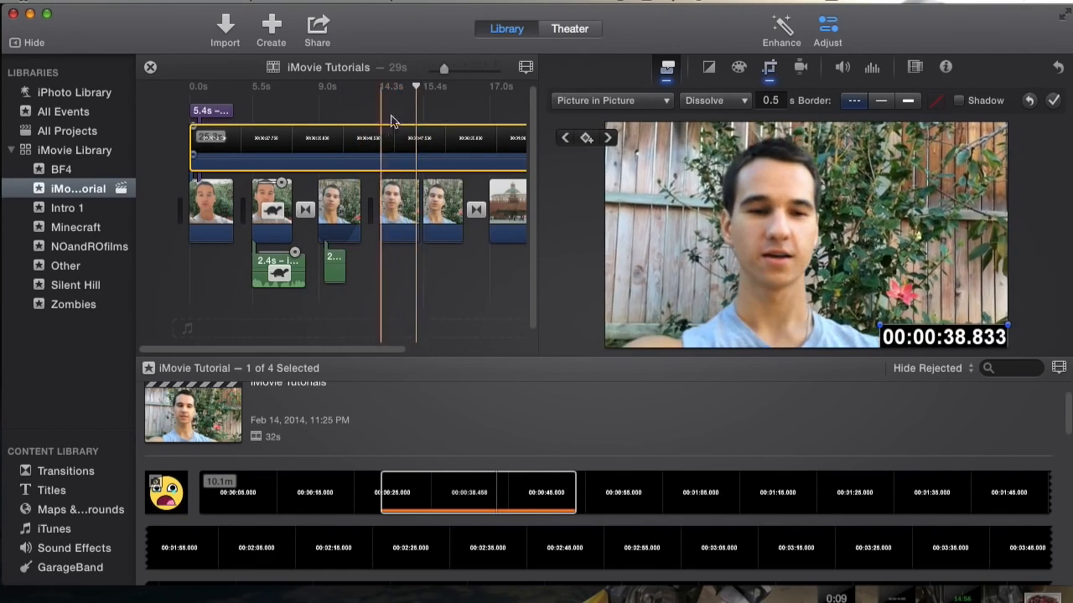
# Enlarge the timer over the speaker's face and shift its overlay clip to start near the end of the first main clip
pyautogui.click(394, 138)
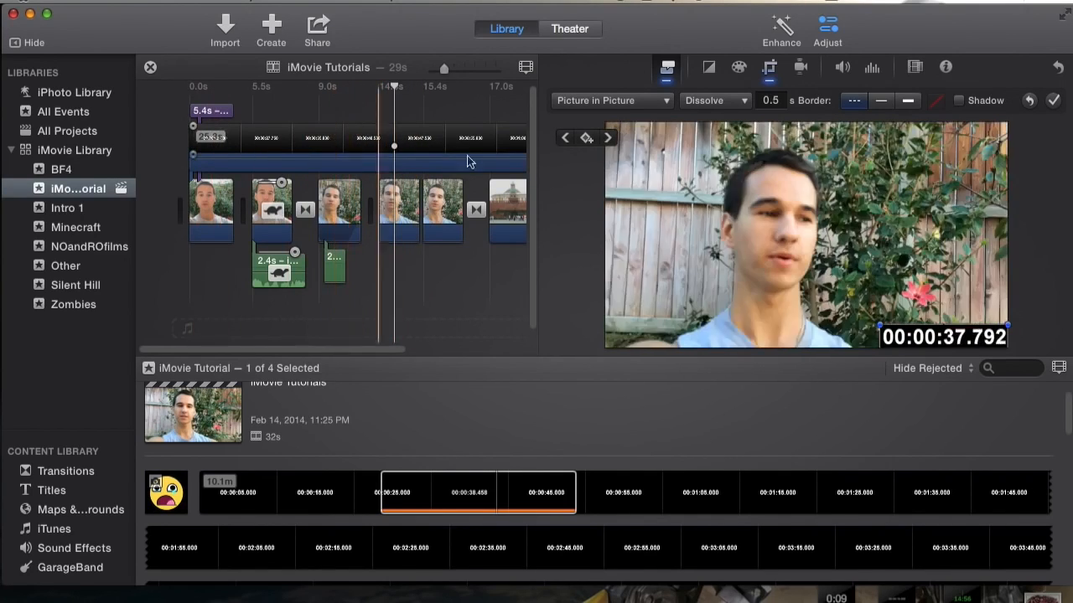
pyautogui.moveTo(817, 240)
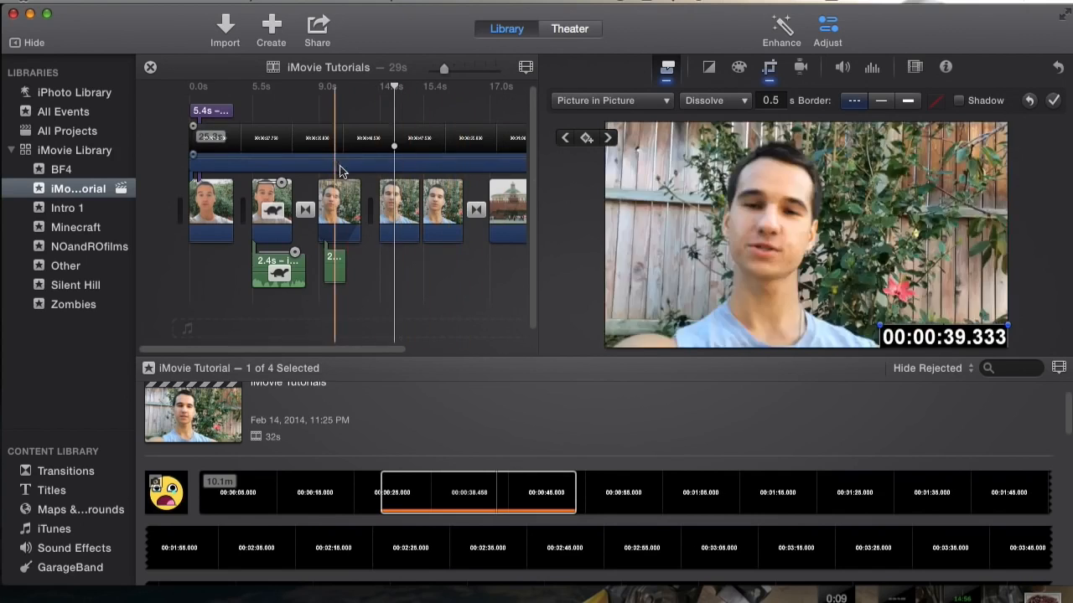
pyautogui.moveTo(955, 335); pyautogui.dragTo(809, 205)
pyautogui.moveTo(866, 186); pyautogui.dragTo(793, 245)
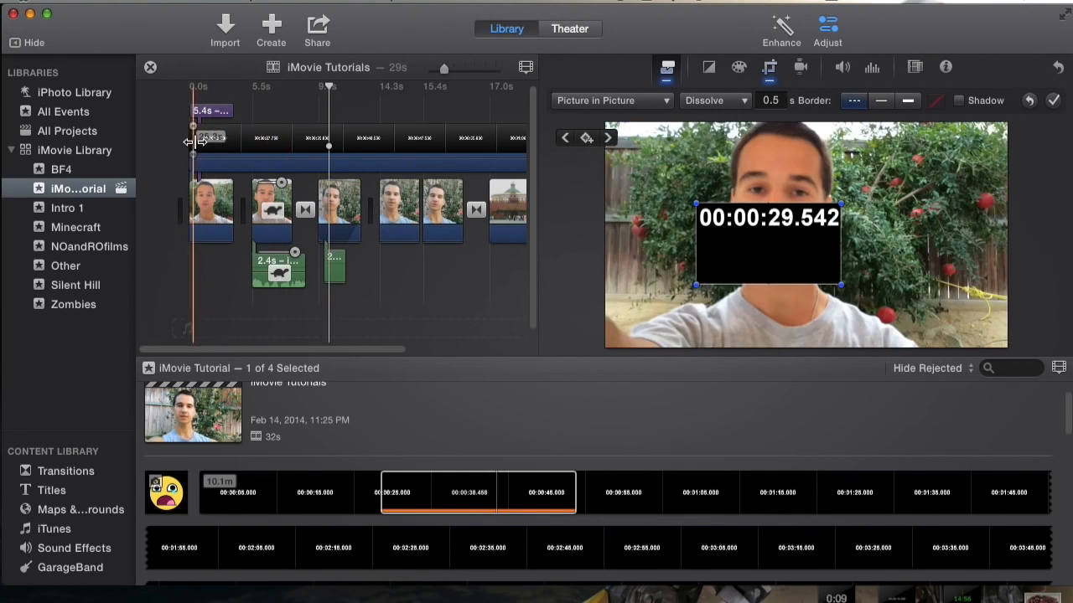
pyautogui.click(262, 144)
pyautogui.moveTo(264, 144); pyautogui.dragTo(268, 145)
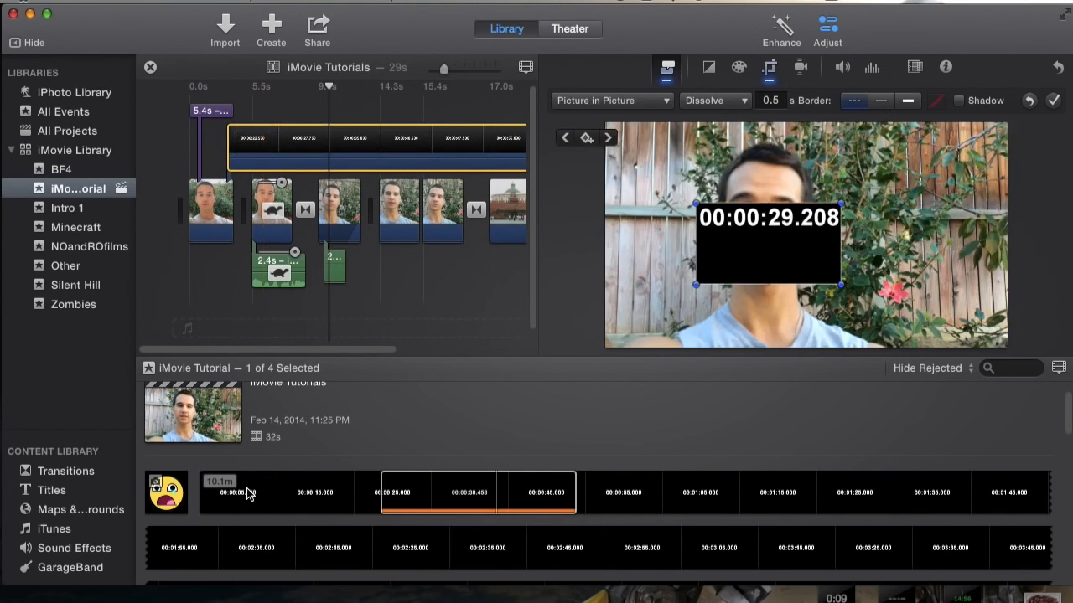
# Delete the countdown overlay clip from the timeline
pyautogui.click(248, 492)
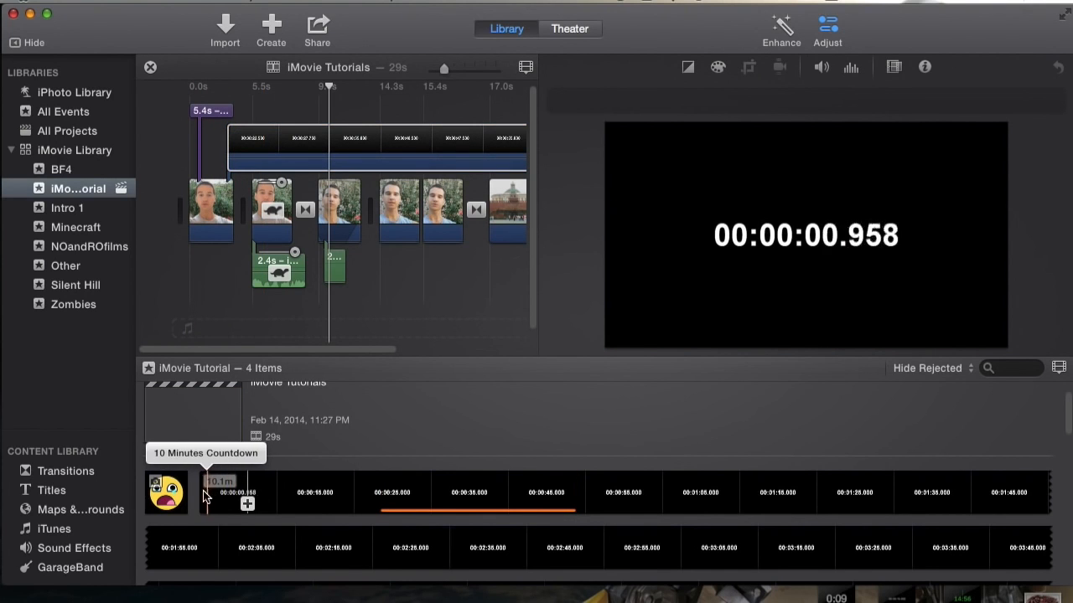
pyautogui.click(332, 137)
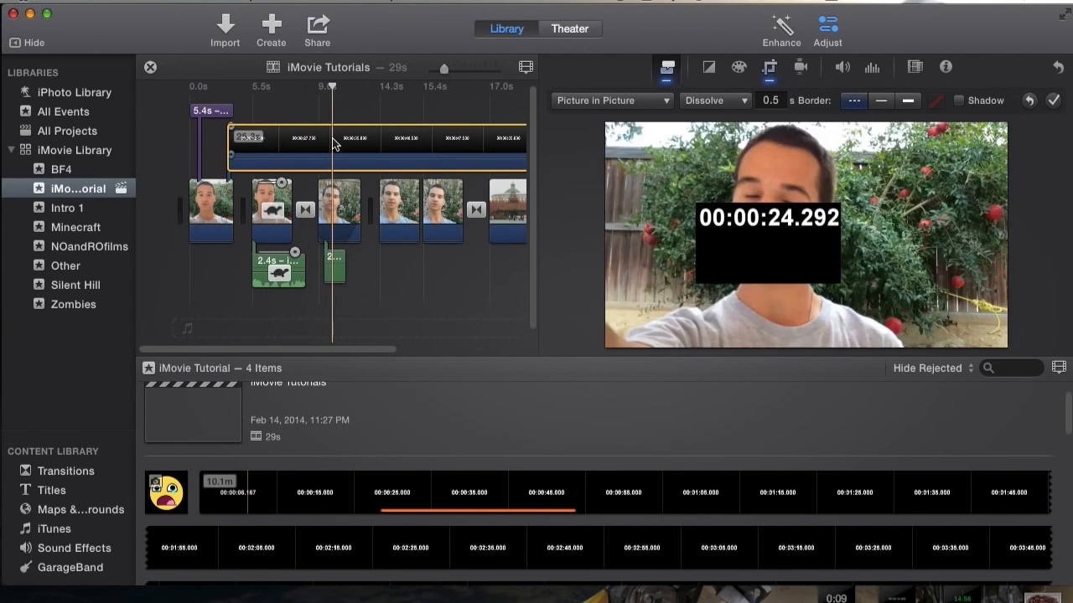
pyautogui.press('Delete')
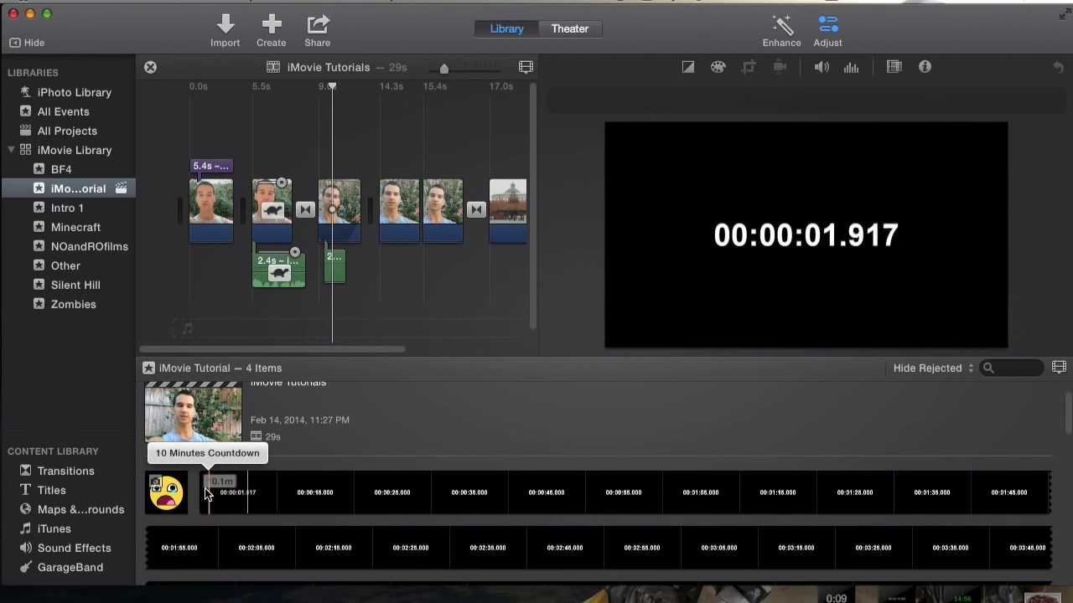
# Overlay the first 10 seconds of the 10 Minutes Countdown clip above the main clips from the start of the timeline
pyautogui.moveTo(260, 490); pyautogui.dragTo(165, 490)
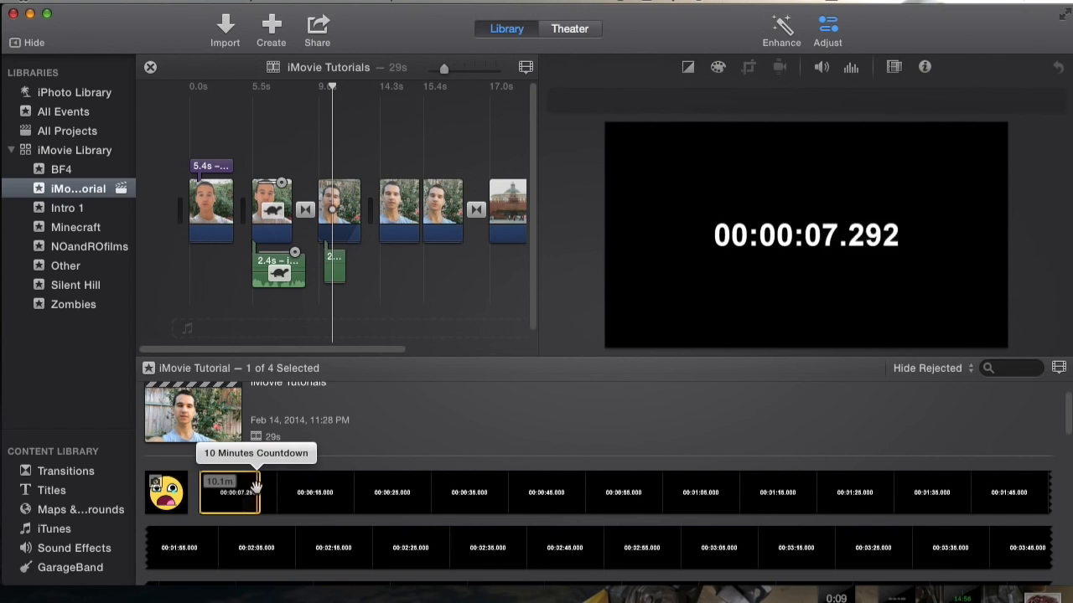
pyautogui.moveTo(265, 489); pyautogui.dragTo(185, 155)
pyautogui.click(183, 149)
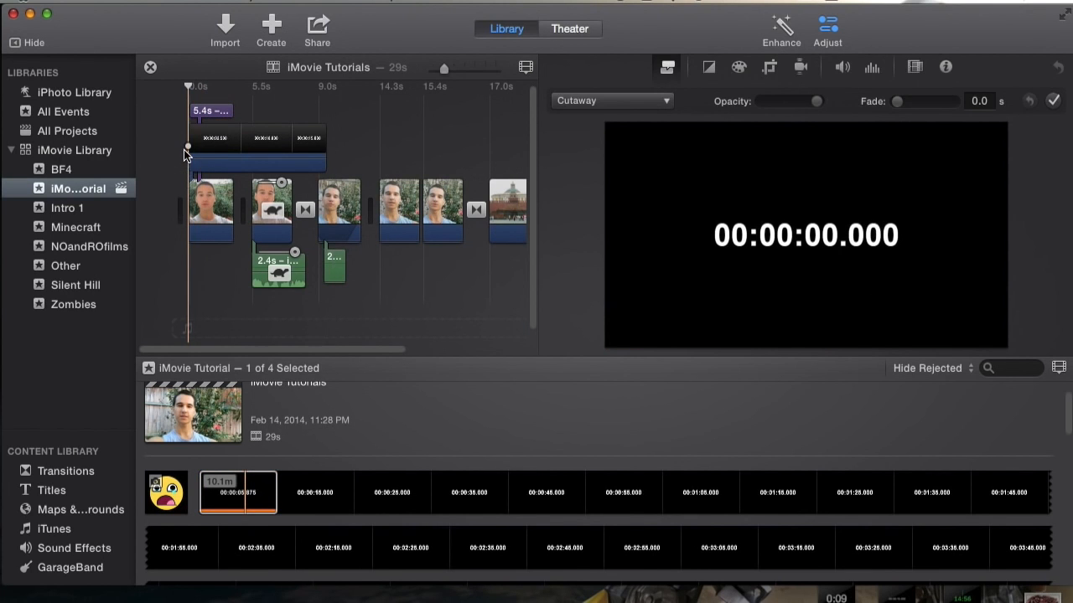
pyautogui.press('space')
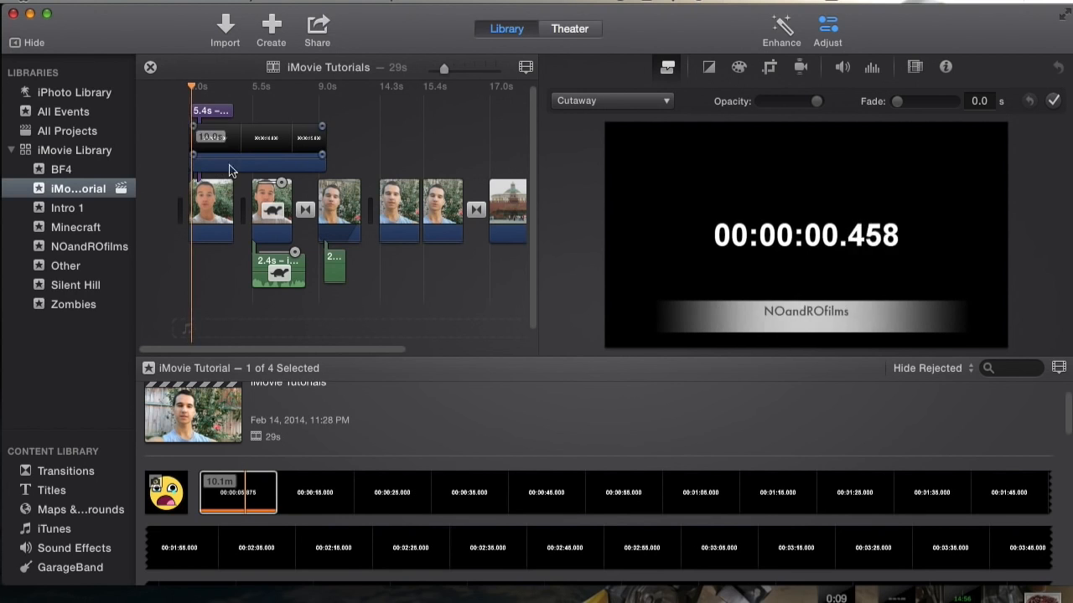
# Set the new 10-second countdown overlay's style to Picture in Picture
pyautogui.click(258, 144)
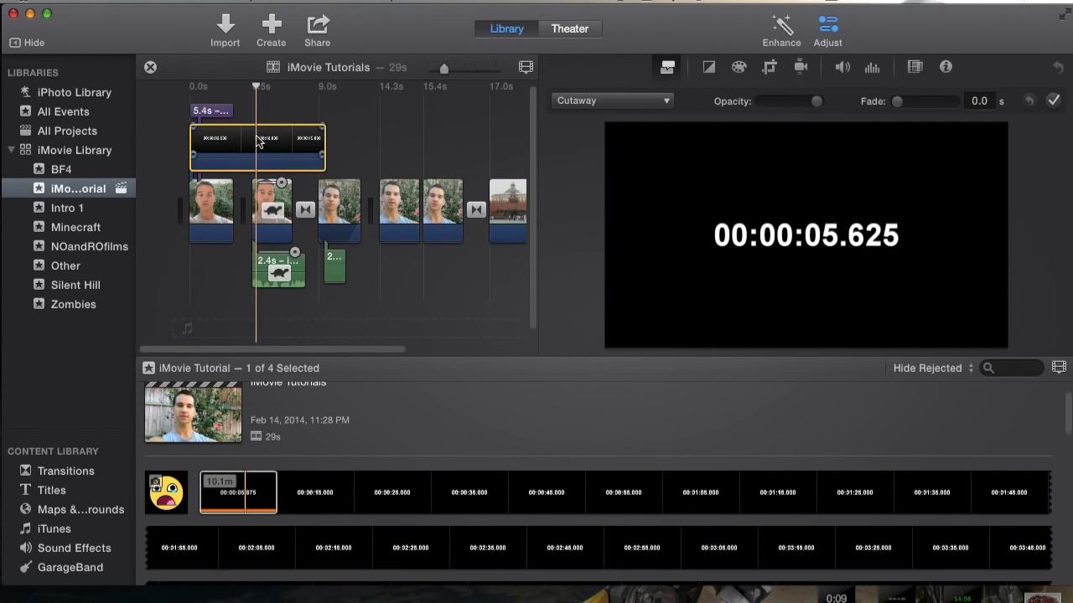
pyautogui.click(637, 103)
pyautogui.click(637, 160)
# Crop the countdown overlay to the width of its digits, with the digits along the crop area's lower edge, and apply it
pyautogui.click(769, 67)
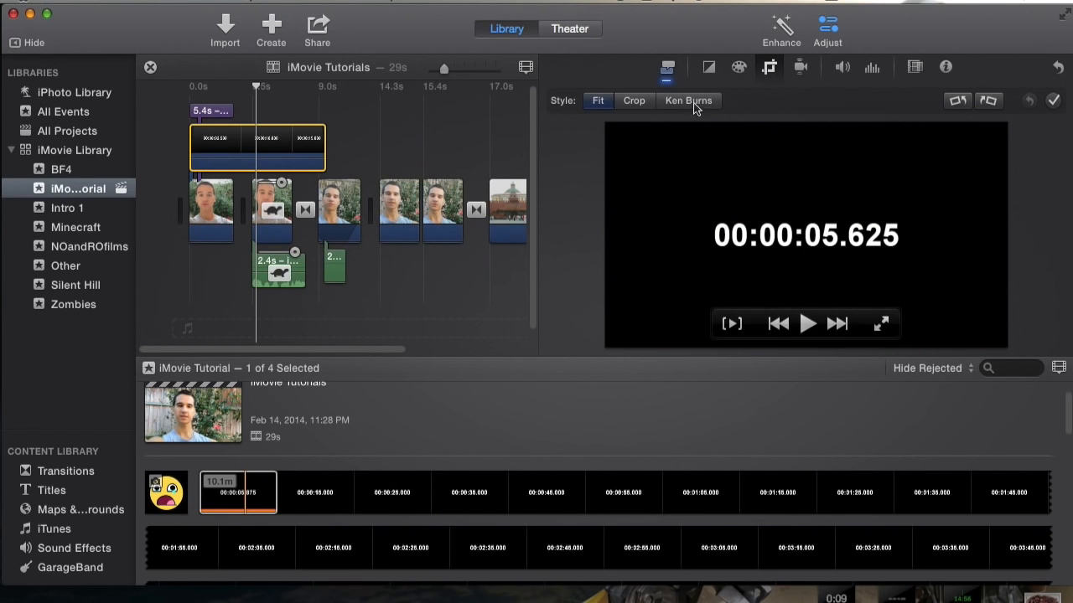
pyautogui.click(633, 101)
pyautogui.moveTo(1008, 127); pyautogui.dragTo(786, 268)
pyautogui.moveTo(749, 285); pyautogui.dragTo(847, 253)
pyautogui.moveTo(897, 211); pyautogui.dragTo(873, 244)
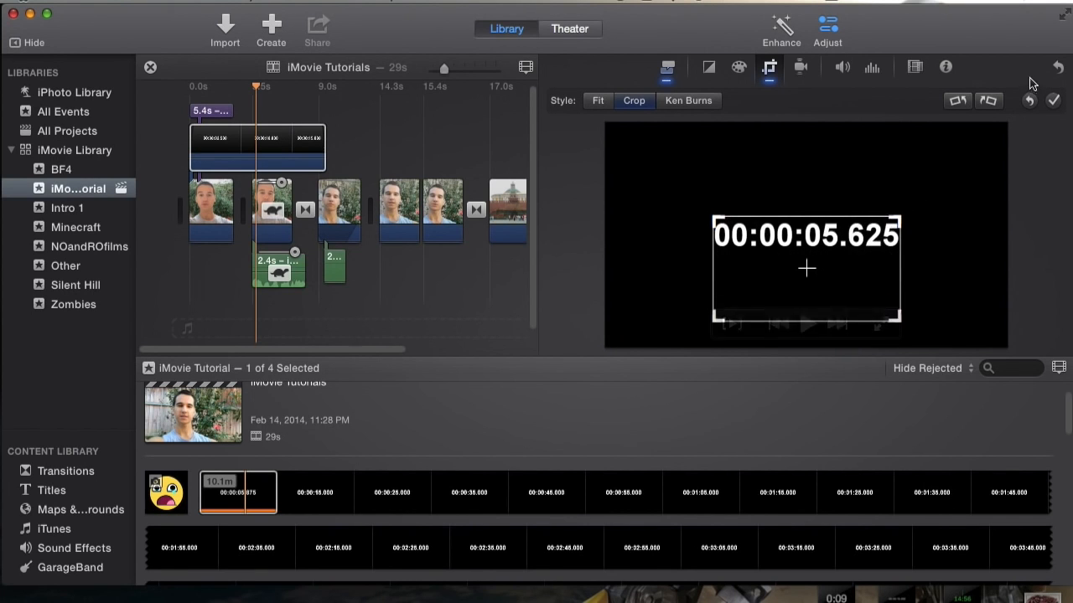
pyautogui.moveTo(860, 258); pyautogui.dragTo(862, 194)
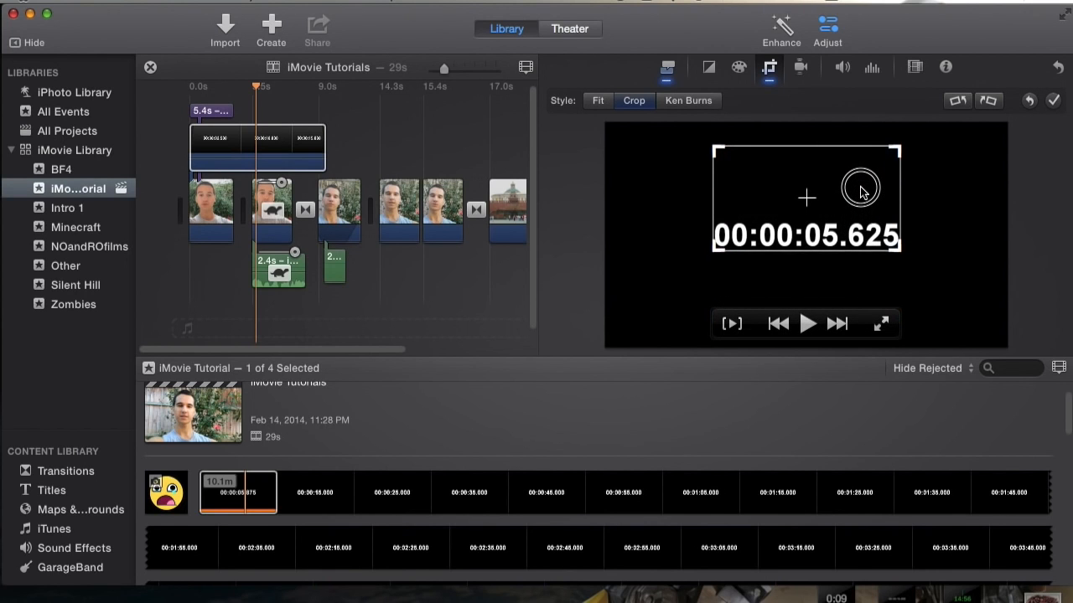
pyautogui.click(1054, 99)
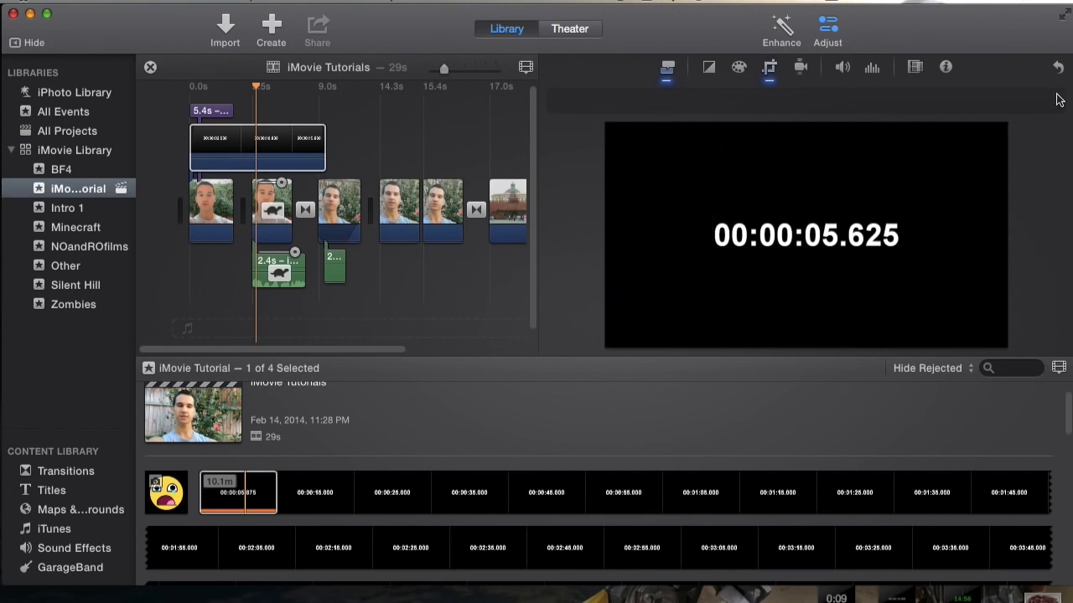
# Enlarge the picture-in-picture timer, place it in the frame's upper-left corner with only the digits inside the picture, and apply it
pyautogui.click(266, 138)
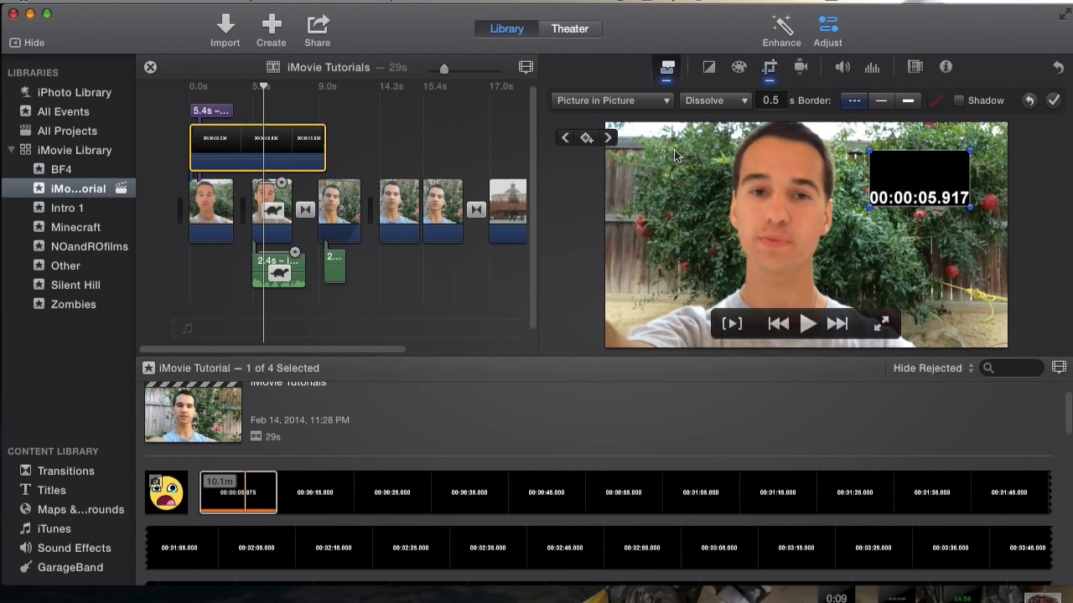
pyautogui.moveTo(939, 195); pyautogui.dragTo(720, 151)
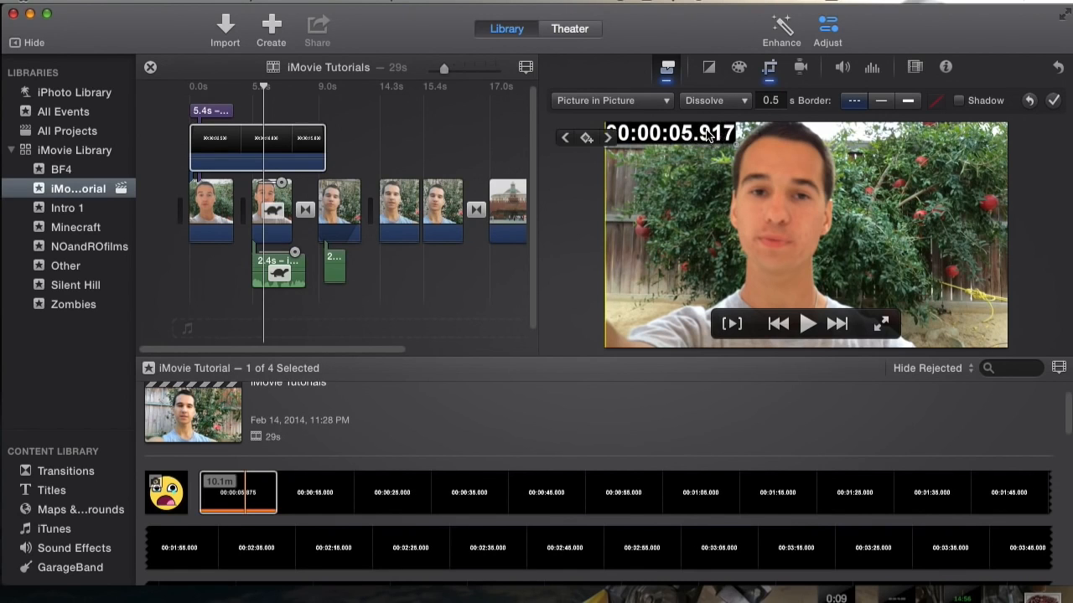
pyautogui.click(1053, 100)
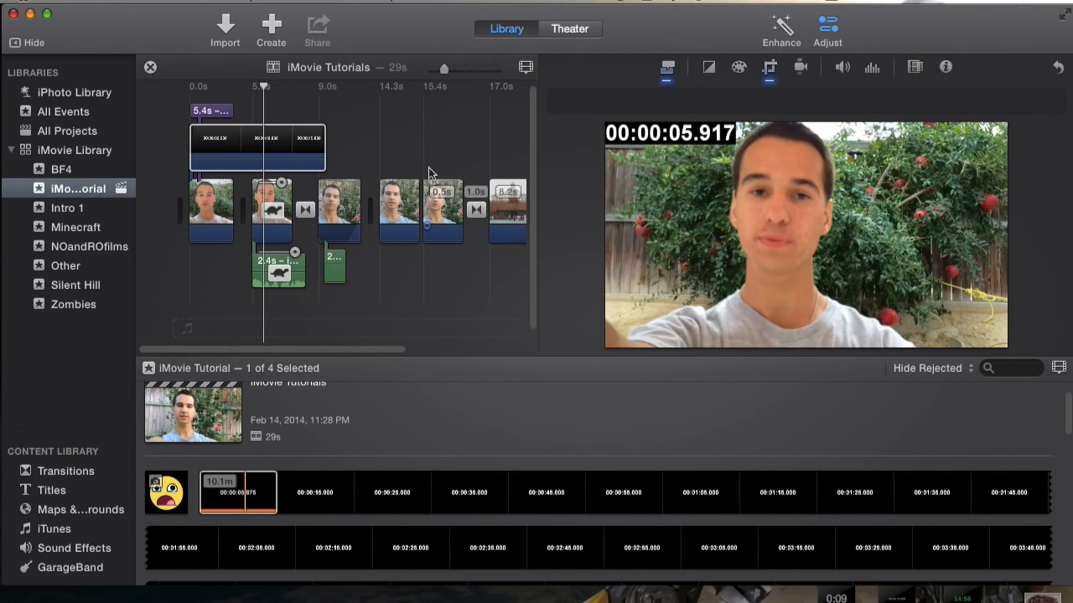
# Play the project from the start to check the timer in the upper-left corner
pyautogui.press('space')
pyautogui.press('space')
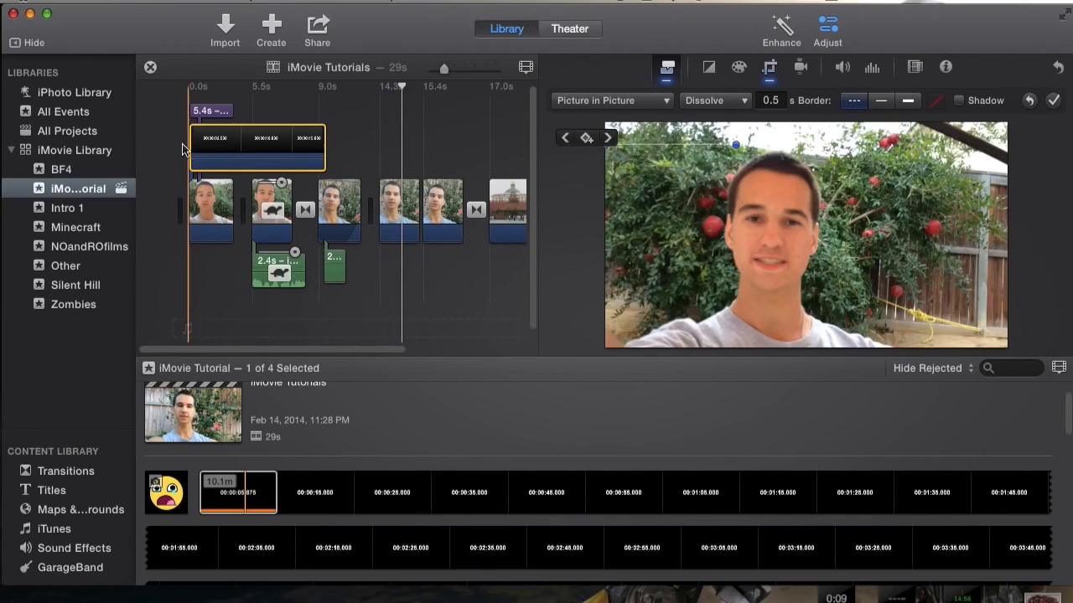
pyautogui.press('space')
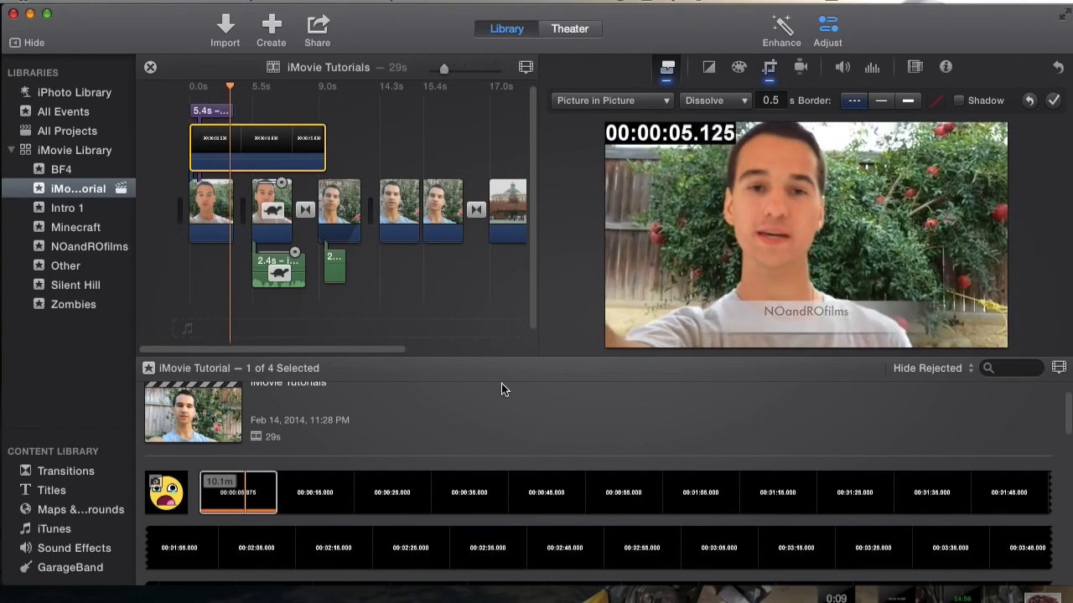
pyautogui.press('space')
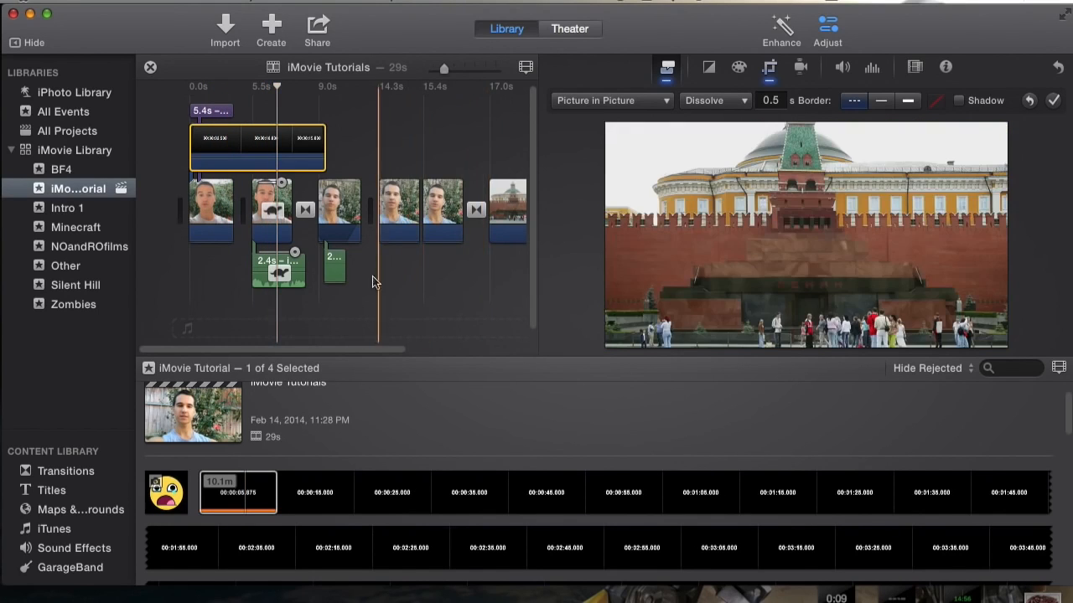
pyautogui.press('super+Tab')
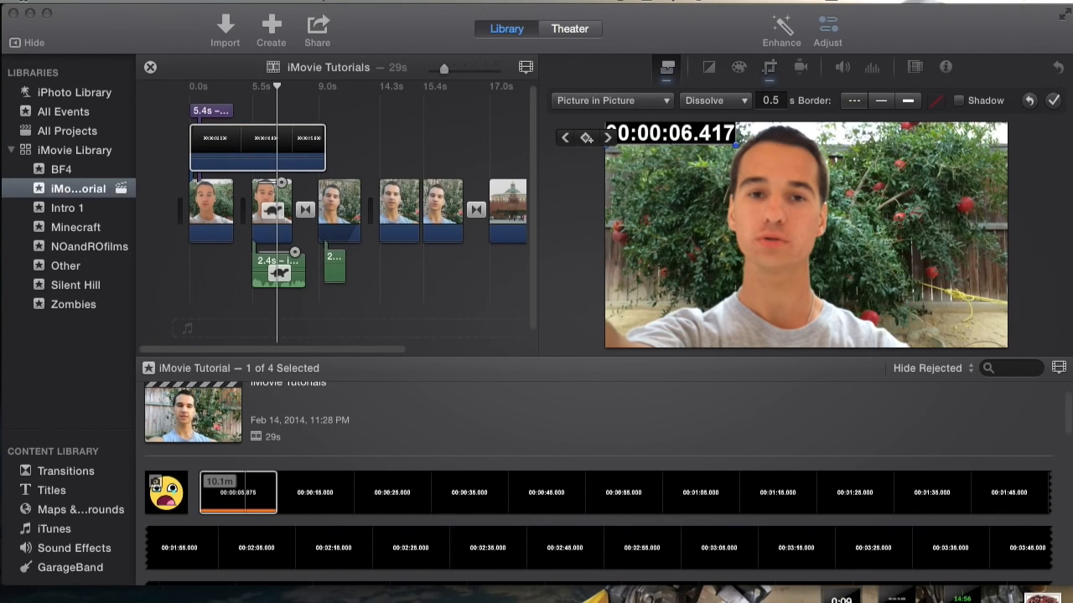
pyautogui.moveTo(838, 597)
pyautogui.mouseDown()
pyautogui.moveTo(438, 215)
pyautogui.moveTo(421, 352)
pyautogui.moveTo(73, 208)
pyautogui.moveTo(72, 192)
pyautogui.moveTo(80, 233)
pyautogui.moveTo(846, 602)
pyautogui.mouseUp()
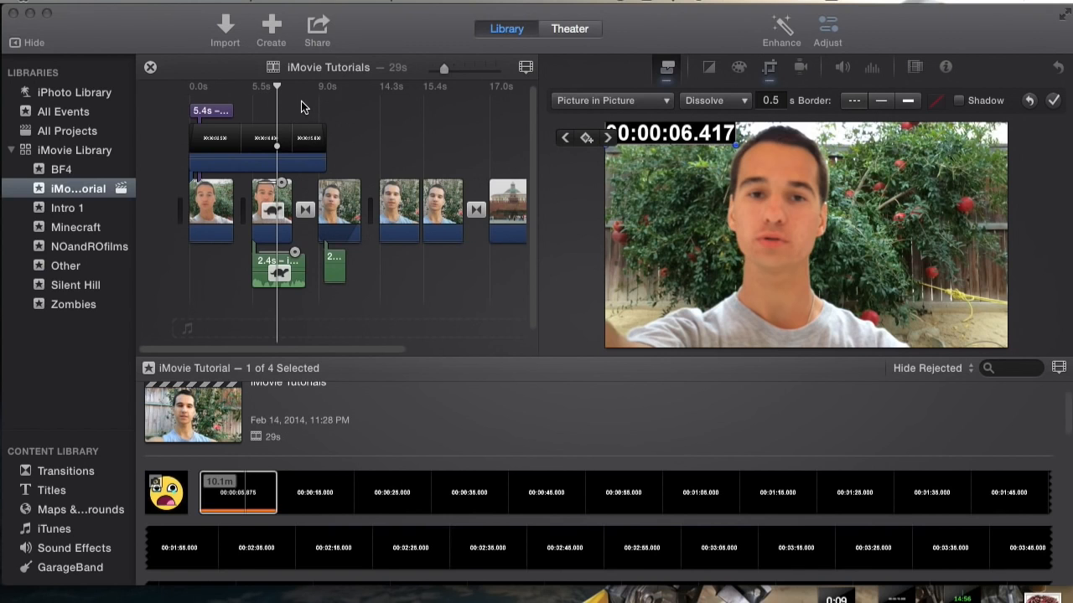
pyautogui.click(378, 124)
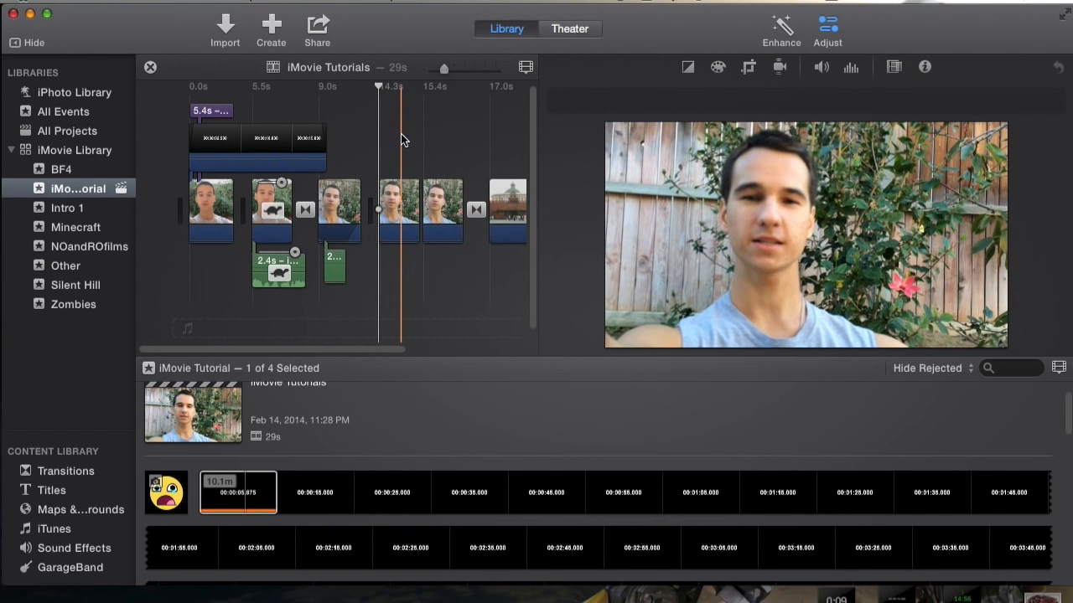